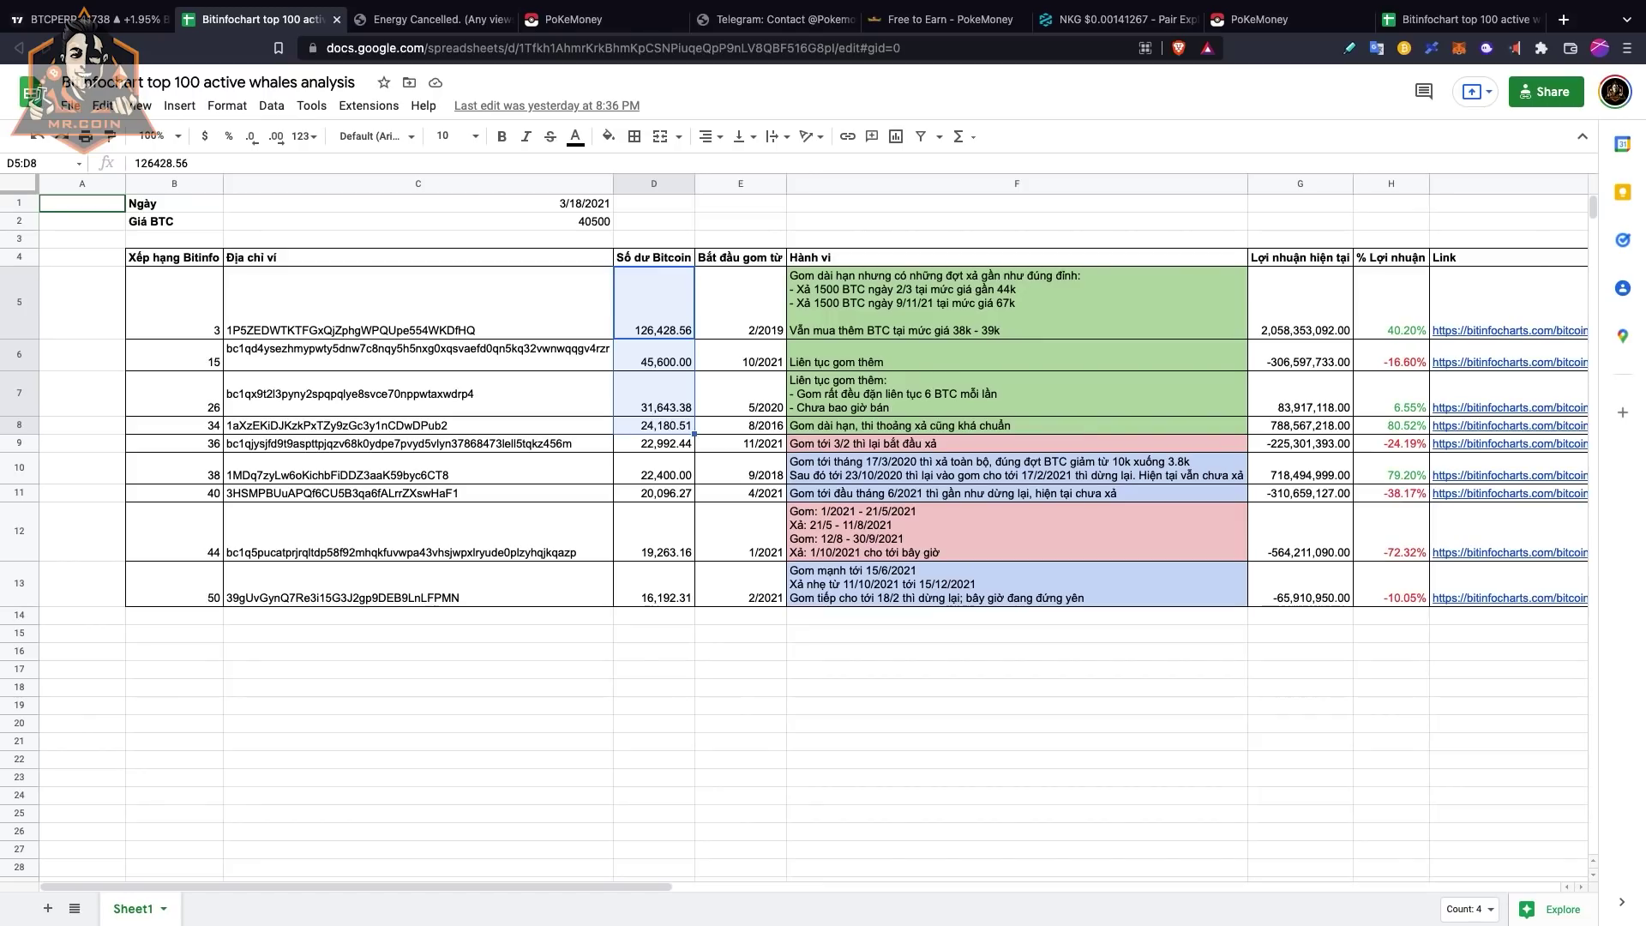
Review the rank 3 wallet's row, checking its accumulation start date, behaviour notes and current profit
click(741, 302)
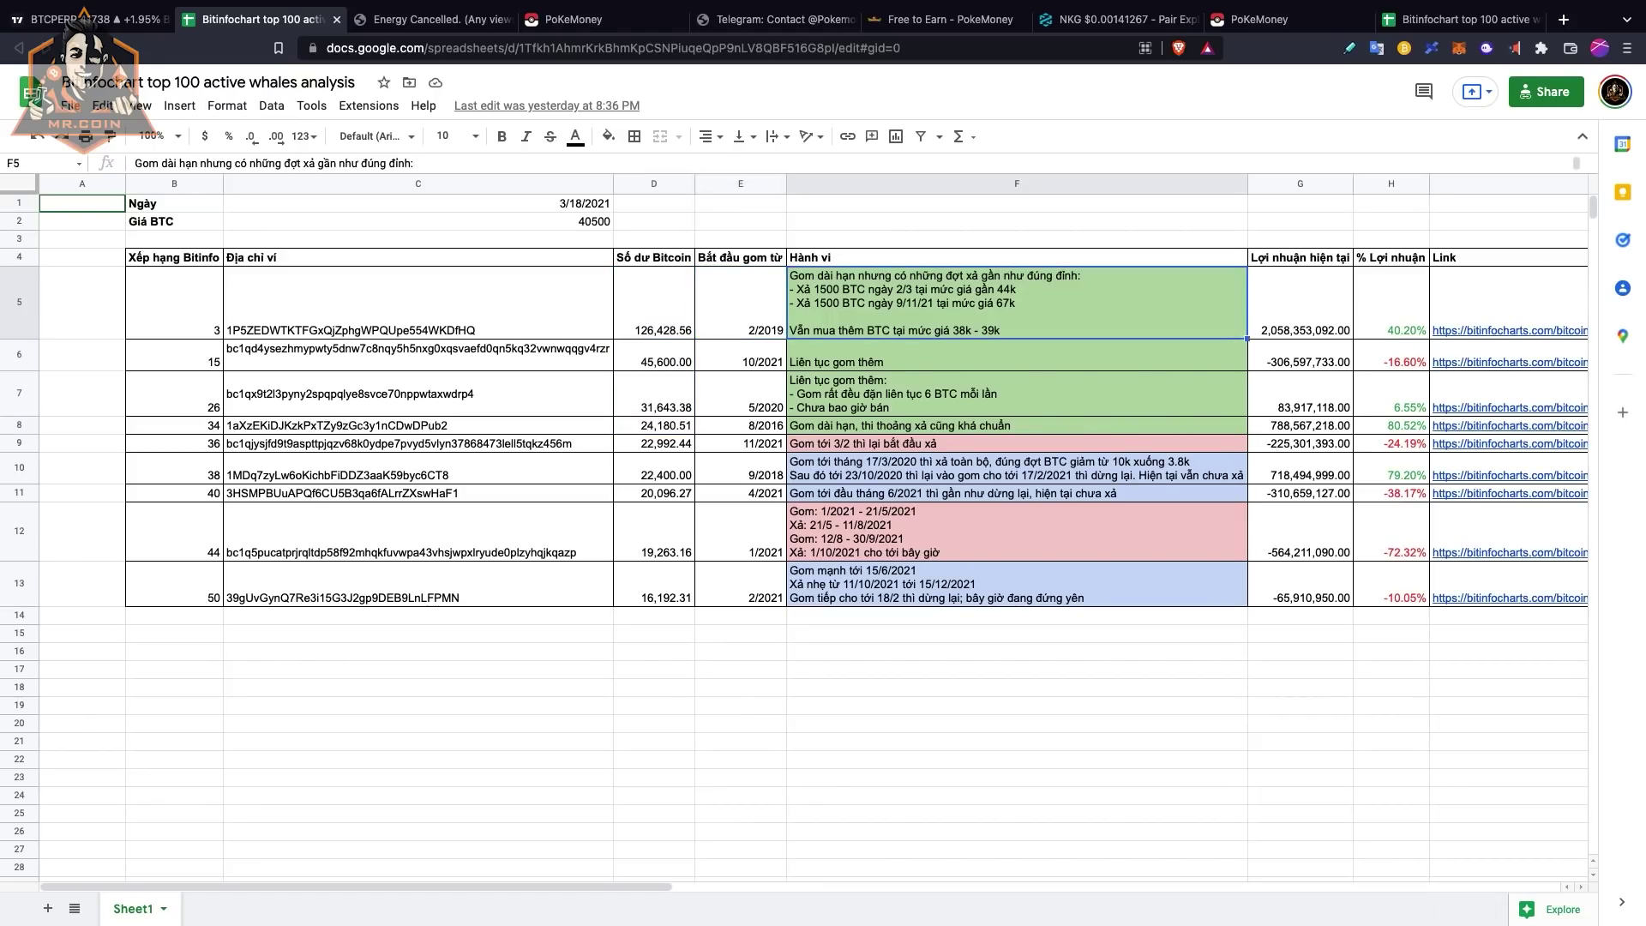
click(1017, 301)
click(1300, 302)
key(Right)
key(Right)
key(Left)
key(Left)
key(Left)
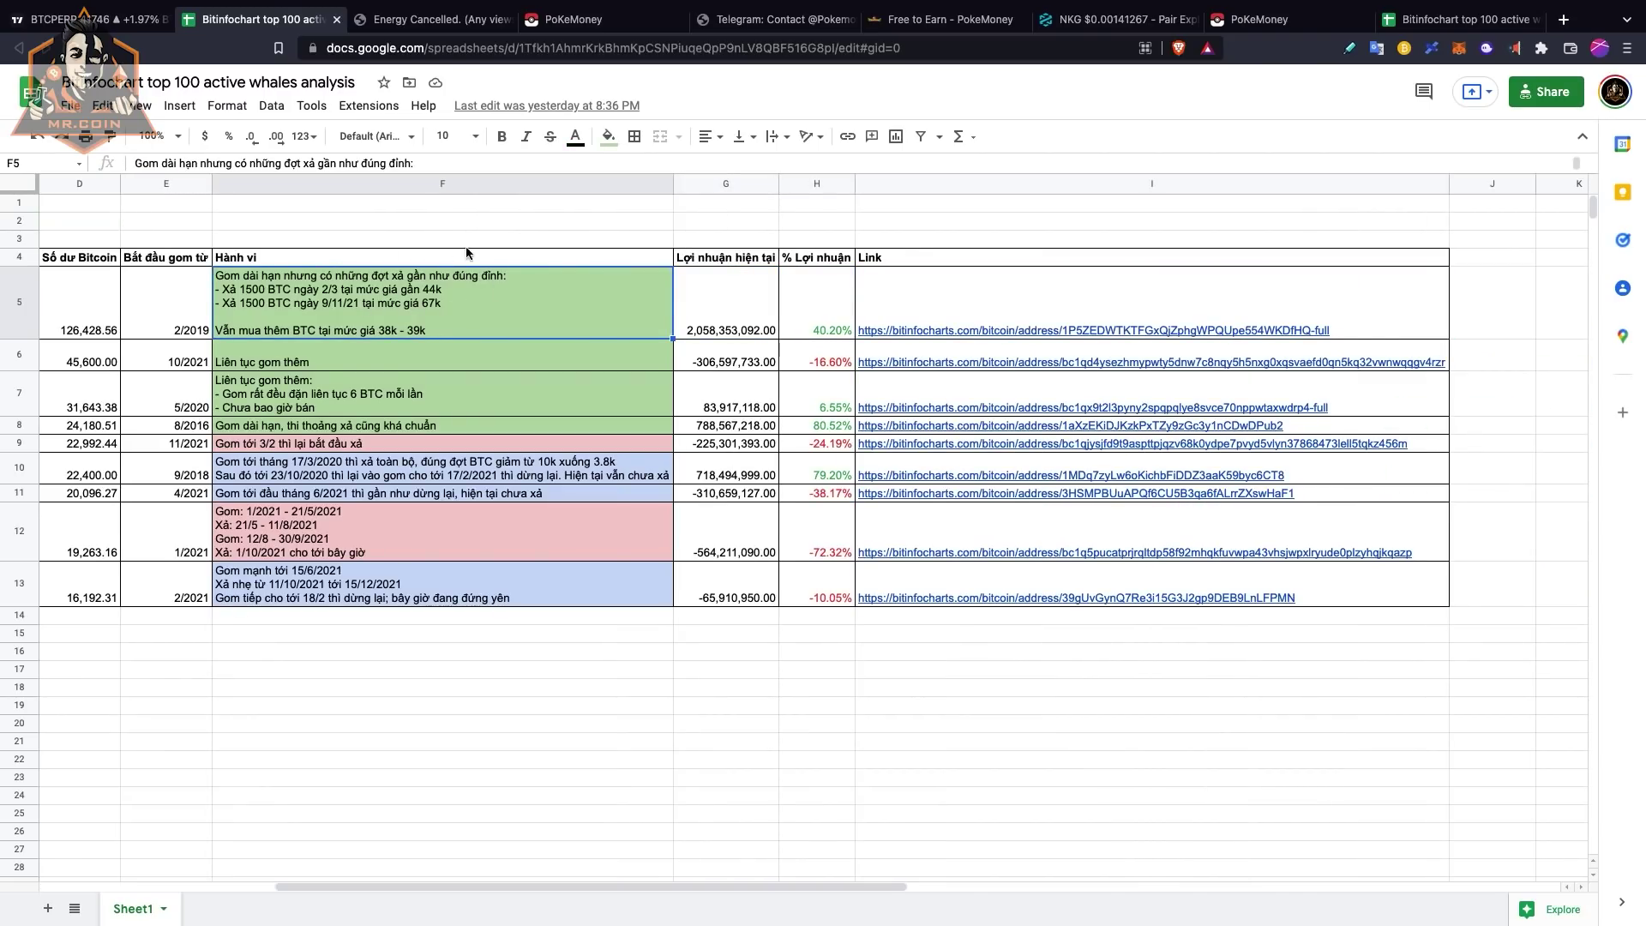
click(300, 358)
click(398, 305)
key(Left)
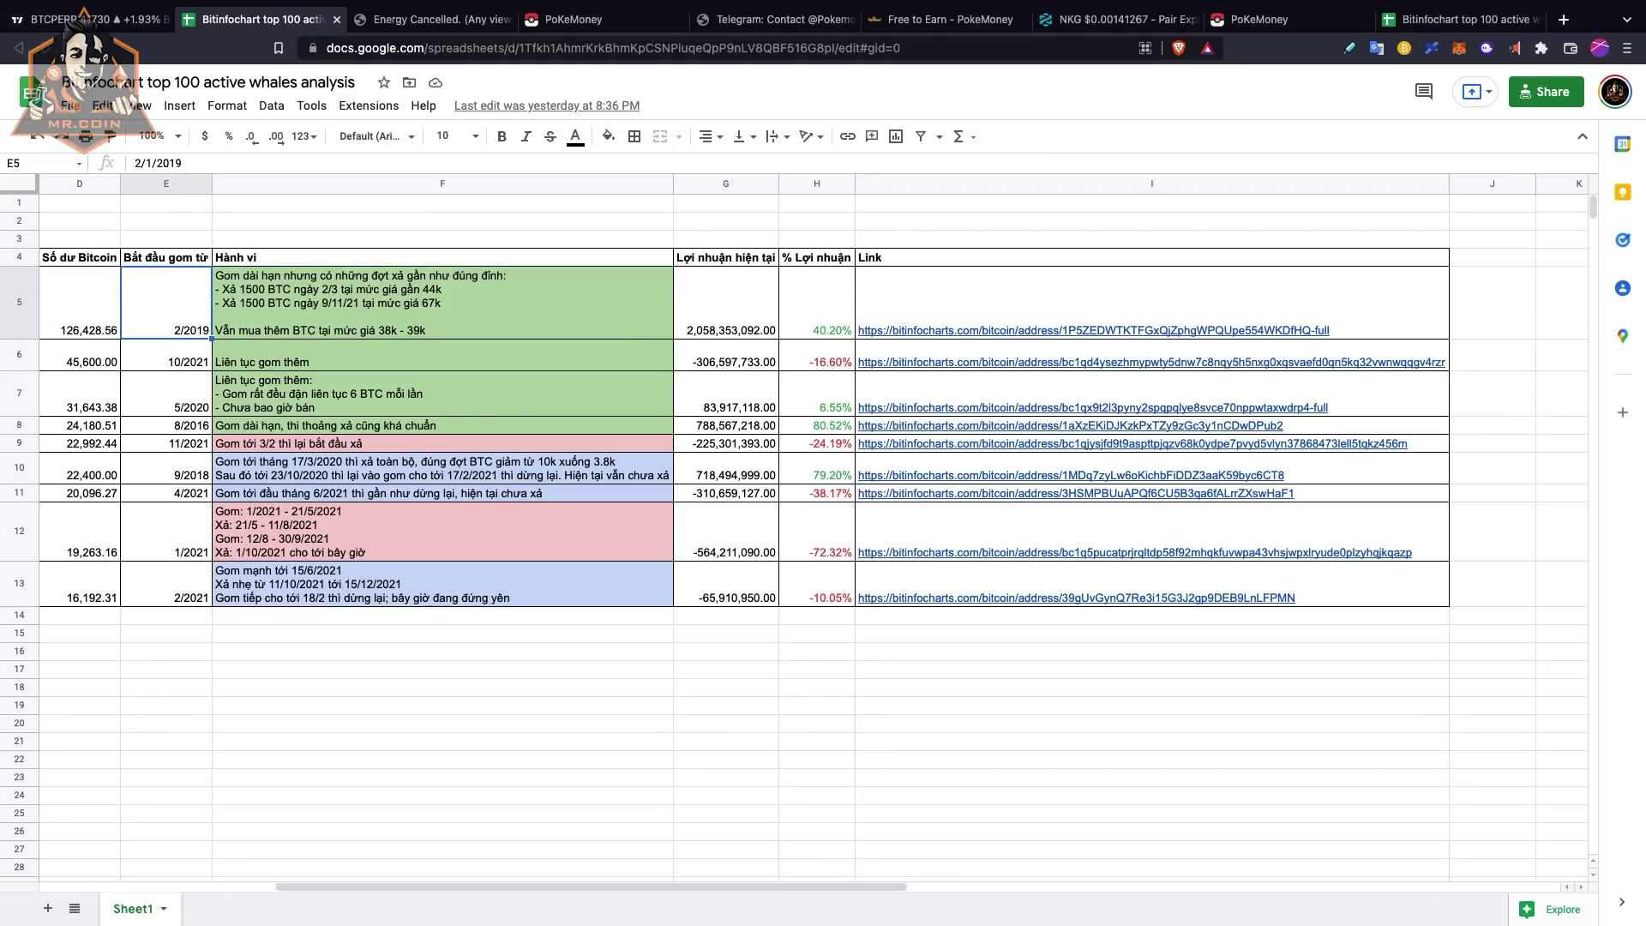
click(378, 305)
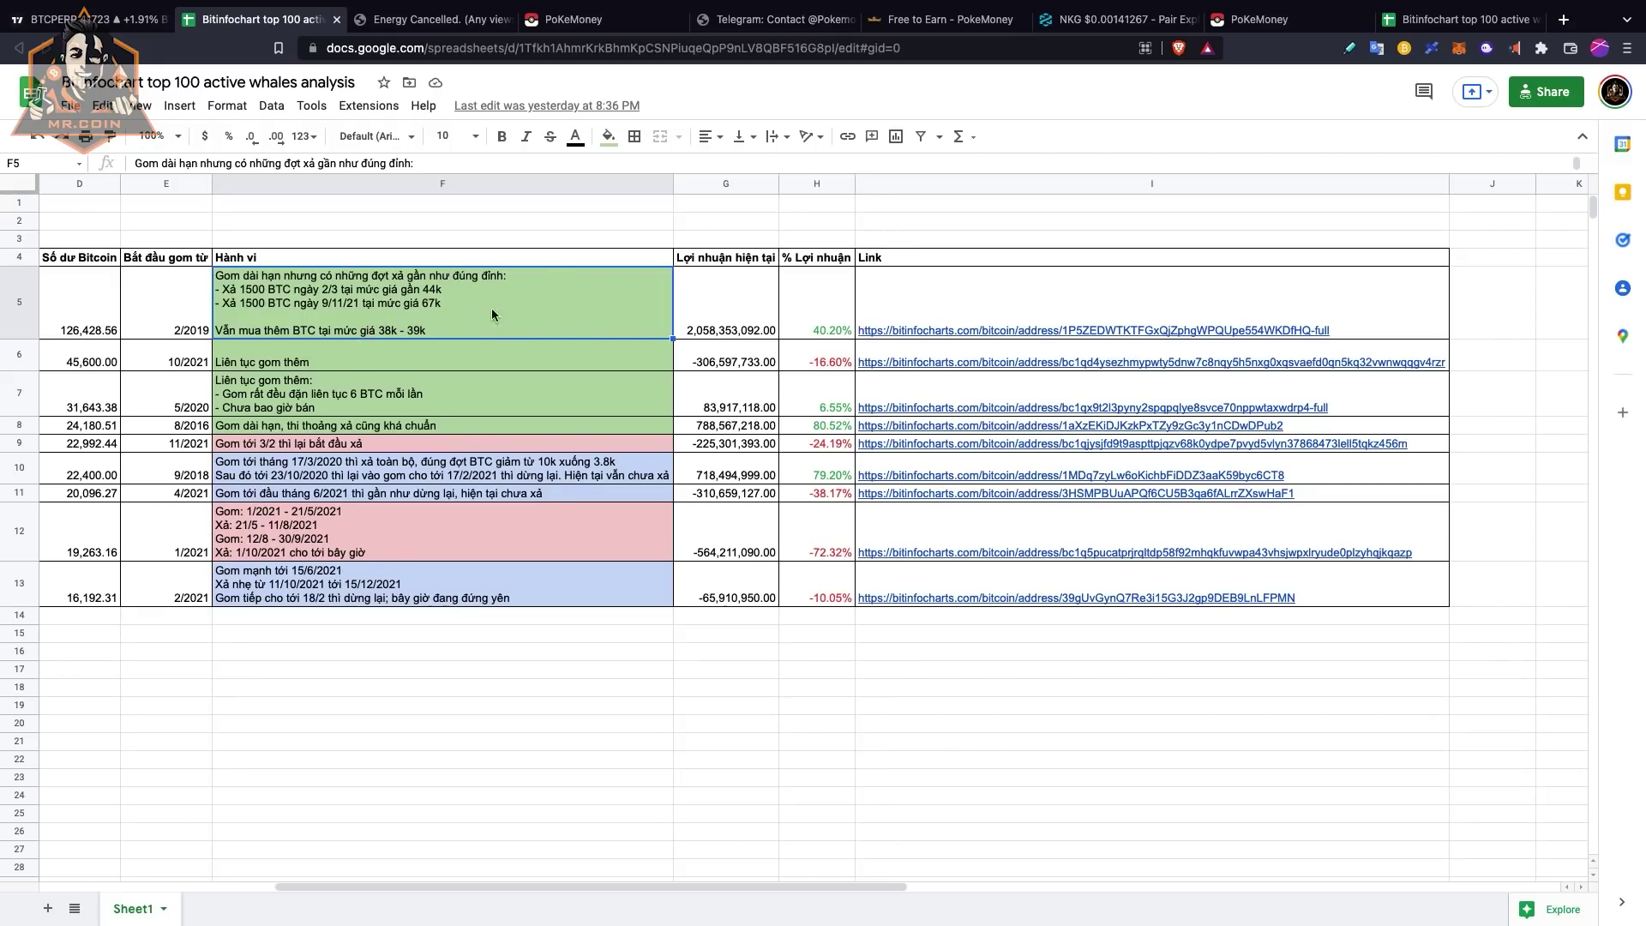
Open the rank 3 wallet's linked Bitinfocharts page and examine its balance chart and transaction history, including large sales and purchases
click(914, 302)
click(1033, 364)
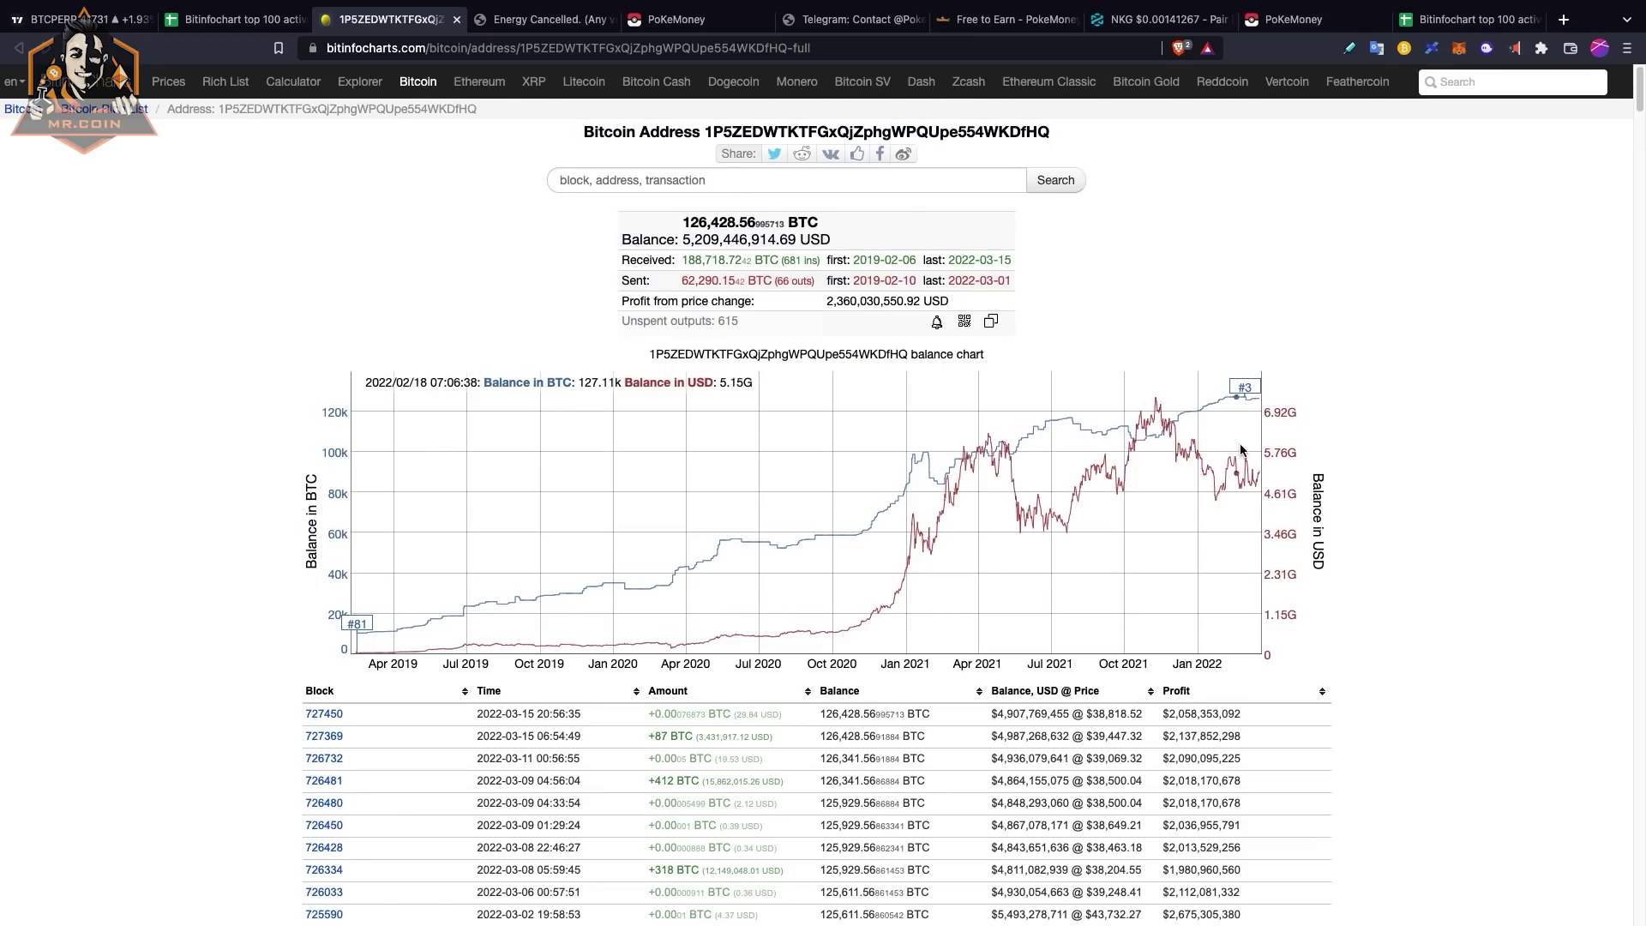
scroll(1367, 633, down, 1)
scroll(1367, 632, down, 3)
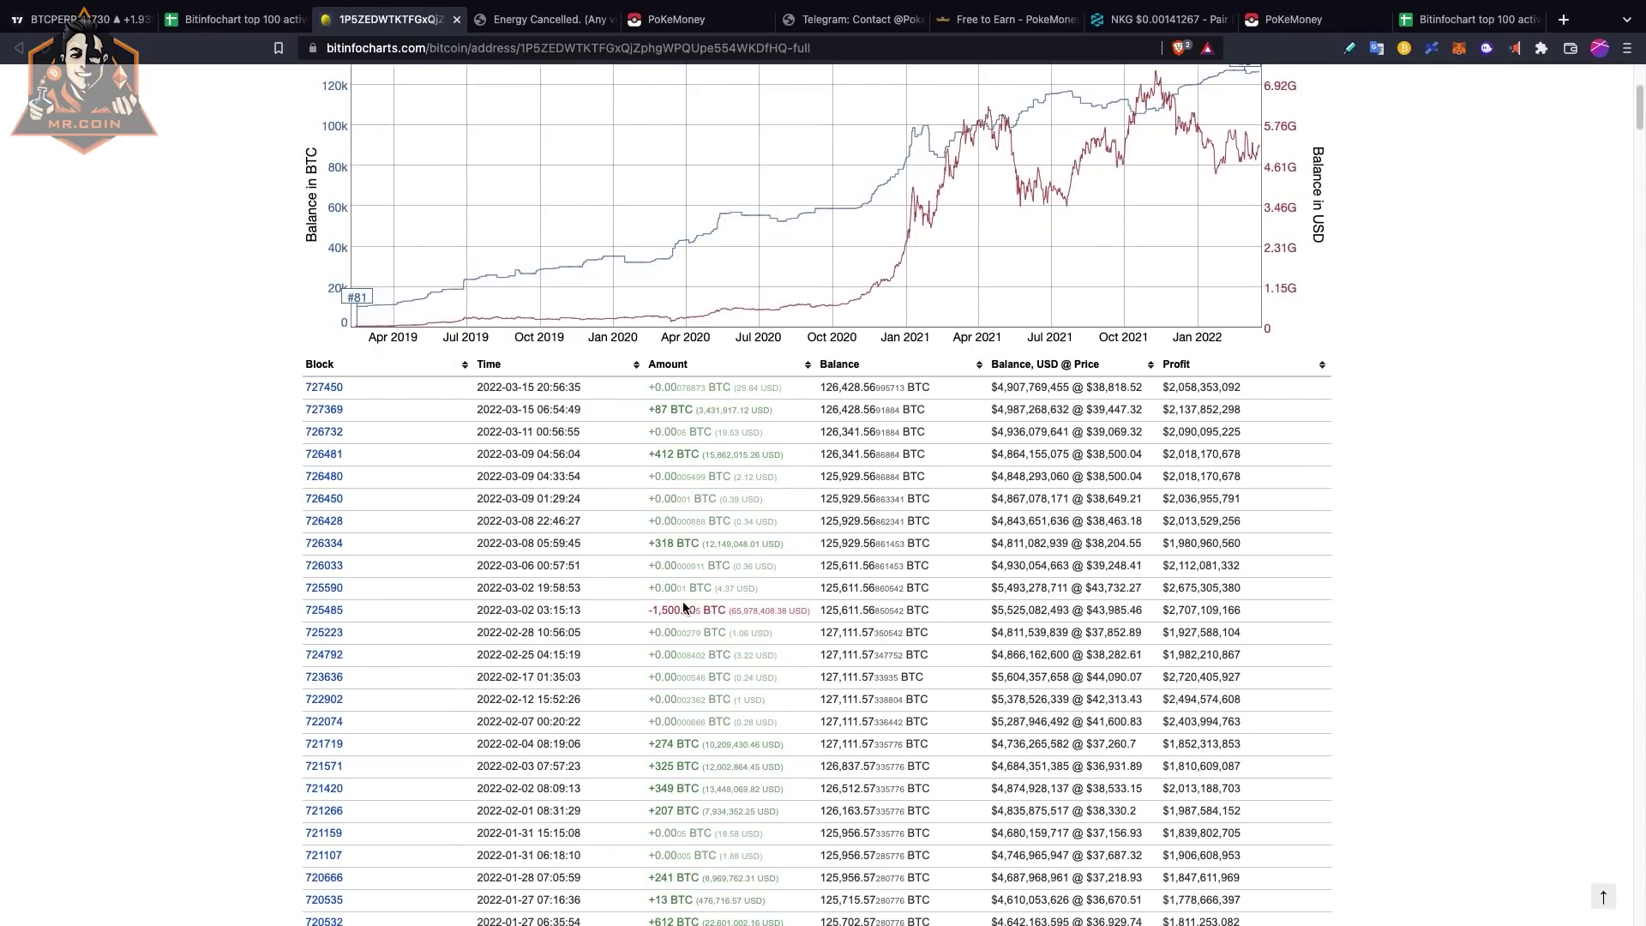
scroll(699, 610, down, 4)
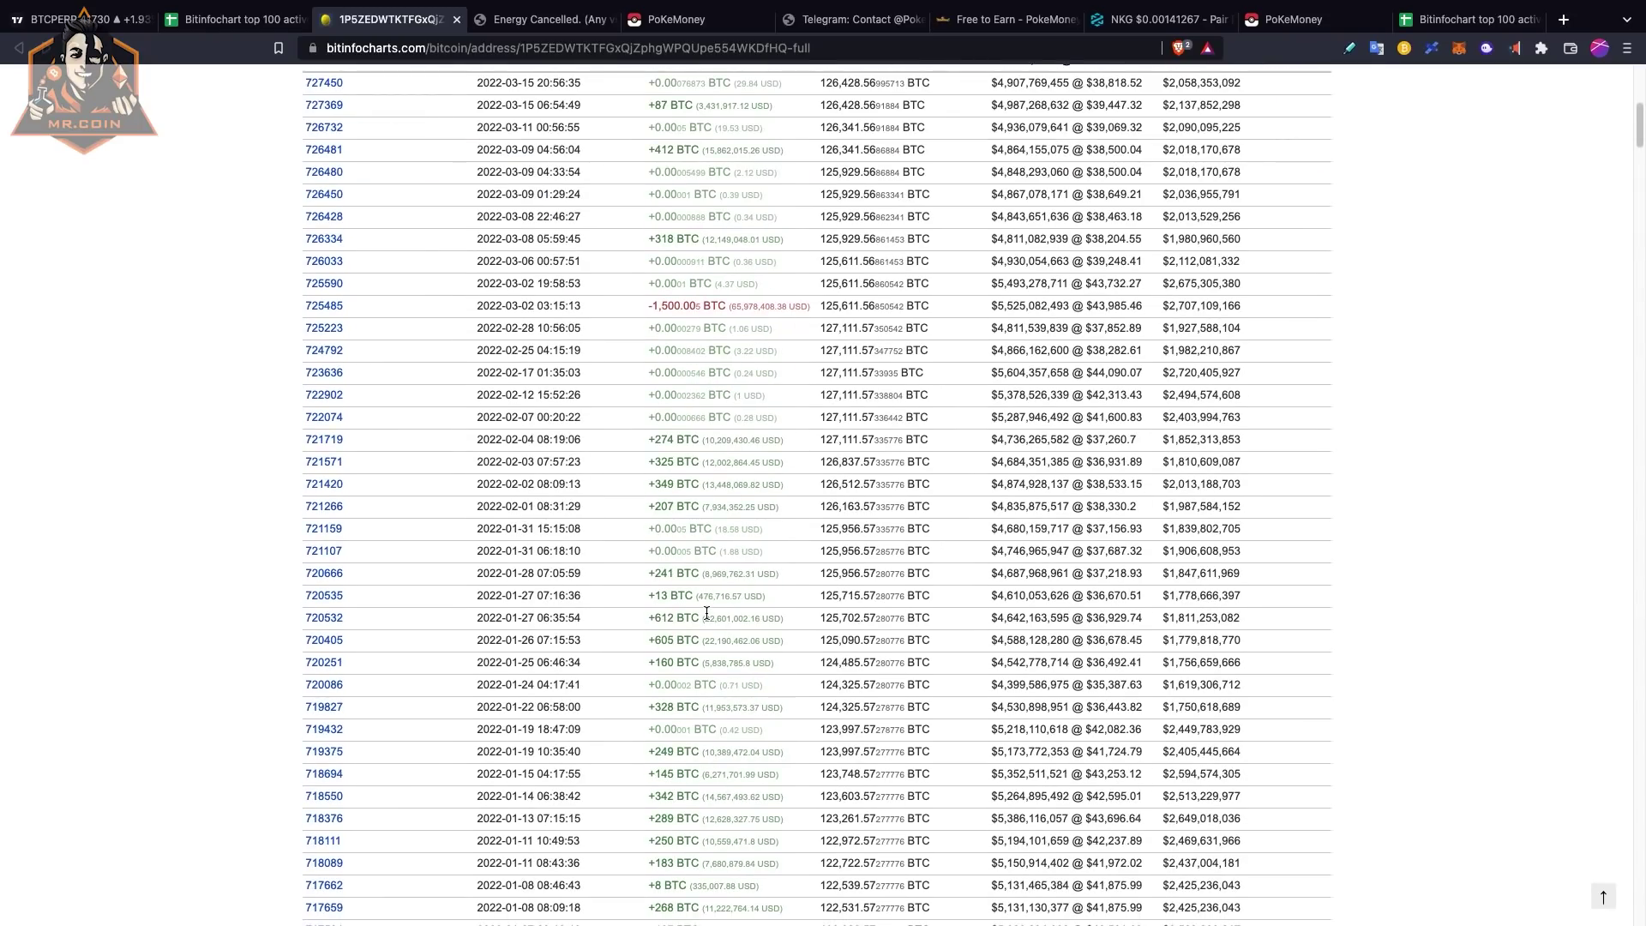
scroll(710, 616, down, 20)
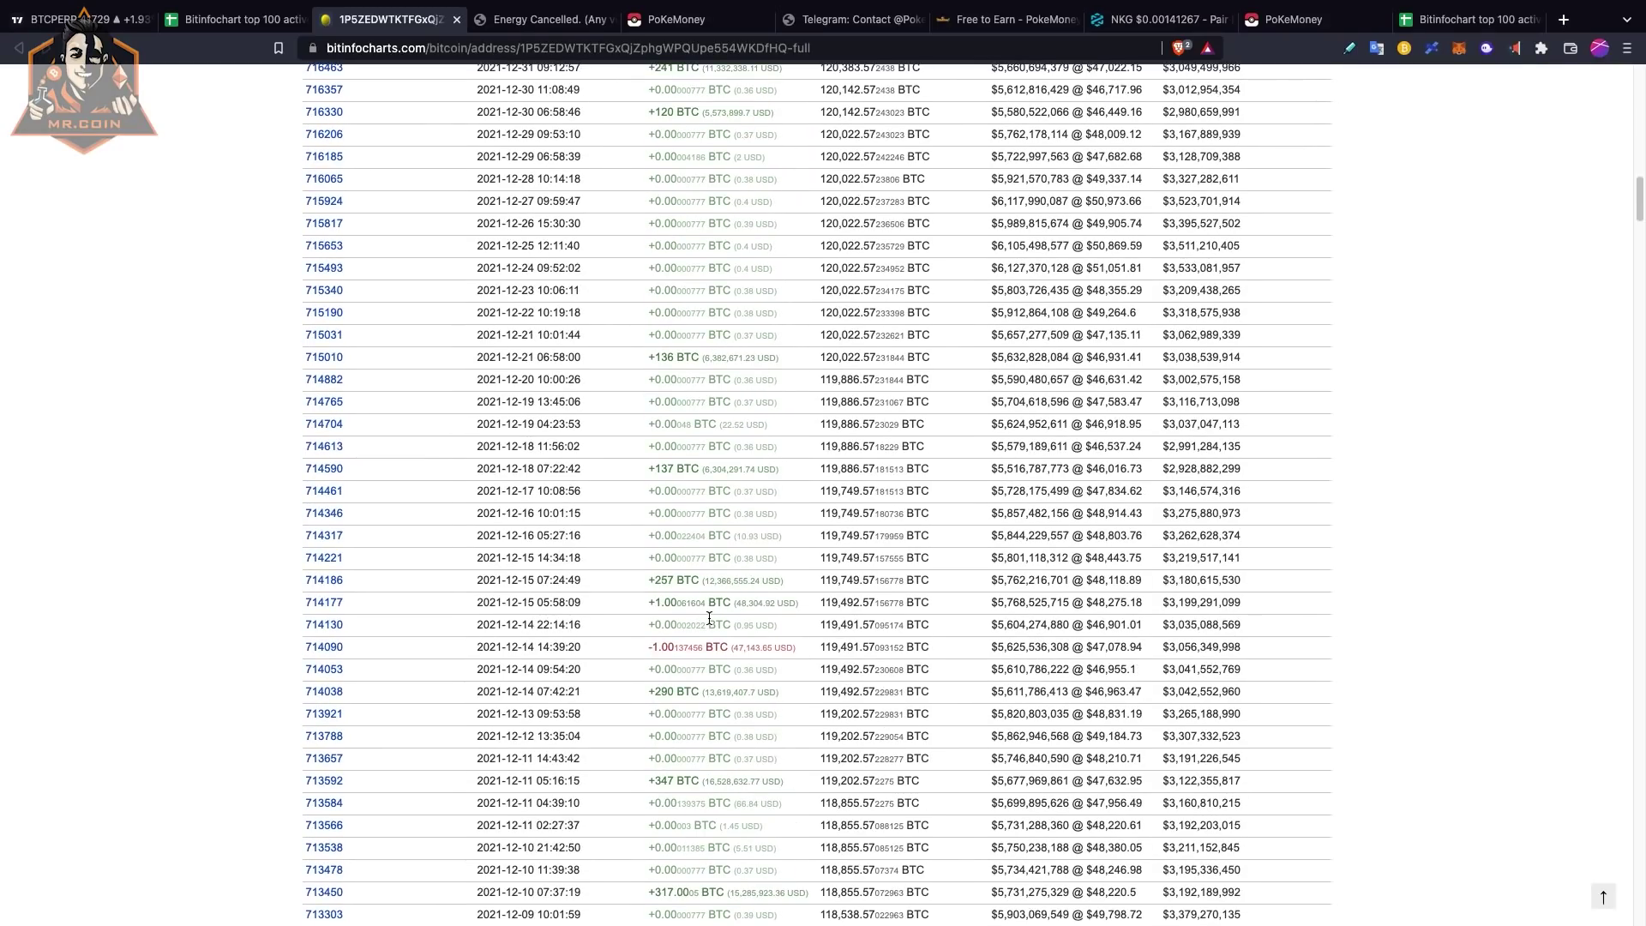
scroll(710, 617, down, 8)
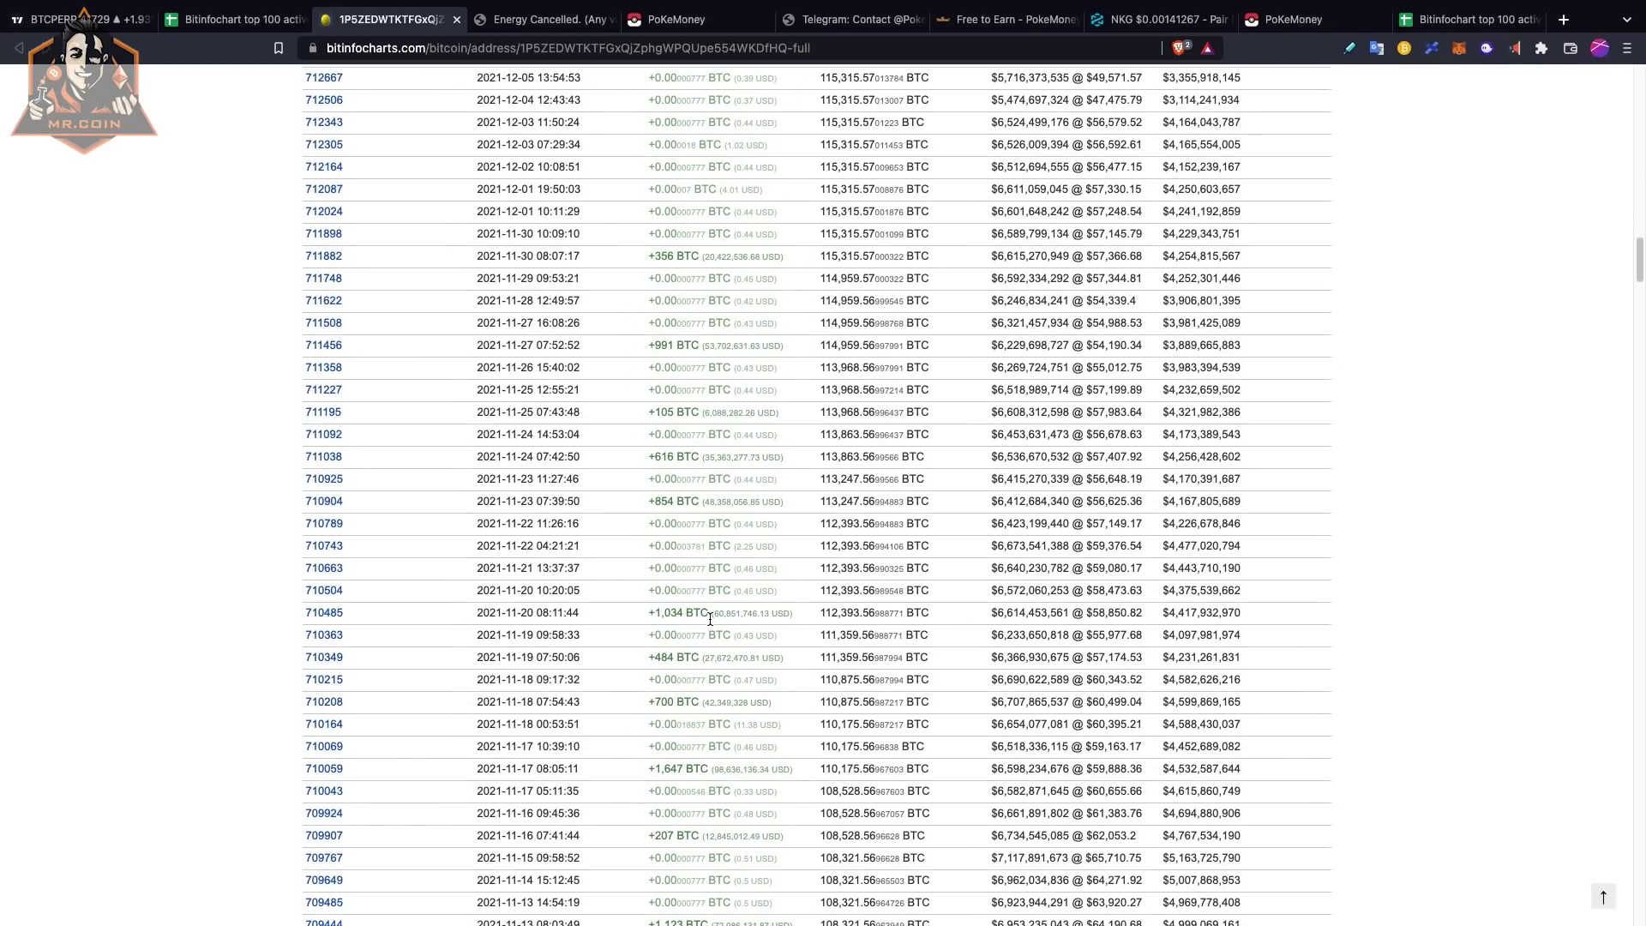
scroll(710, 618, up, 20)
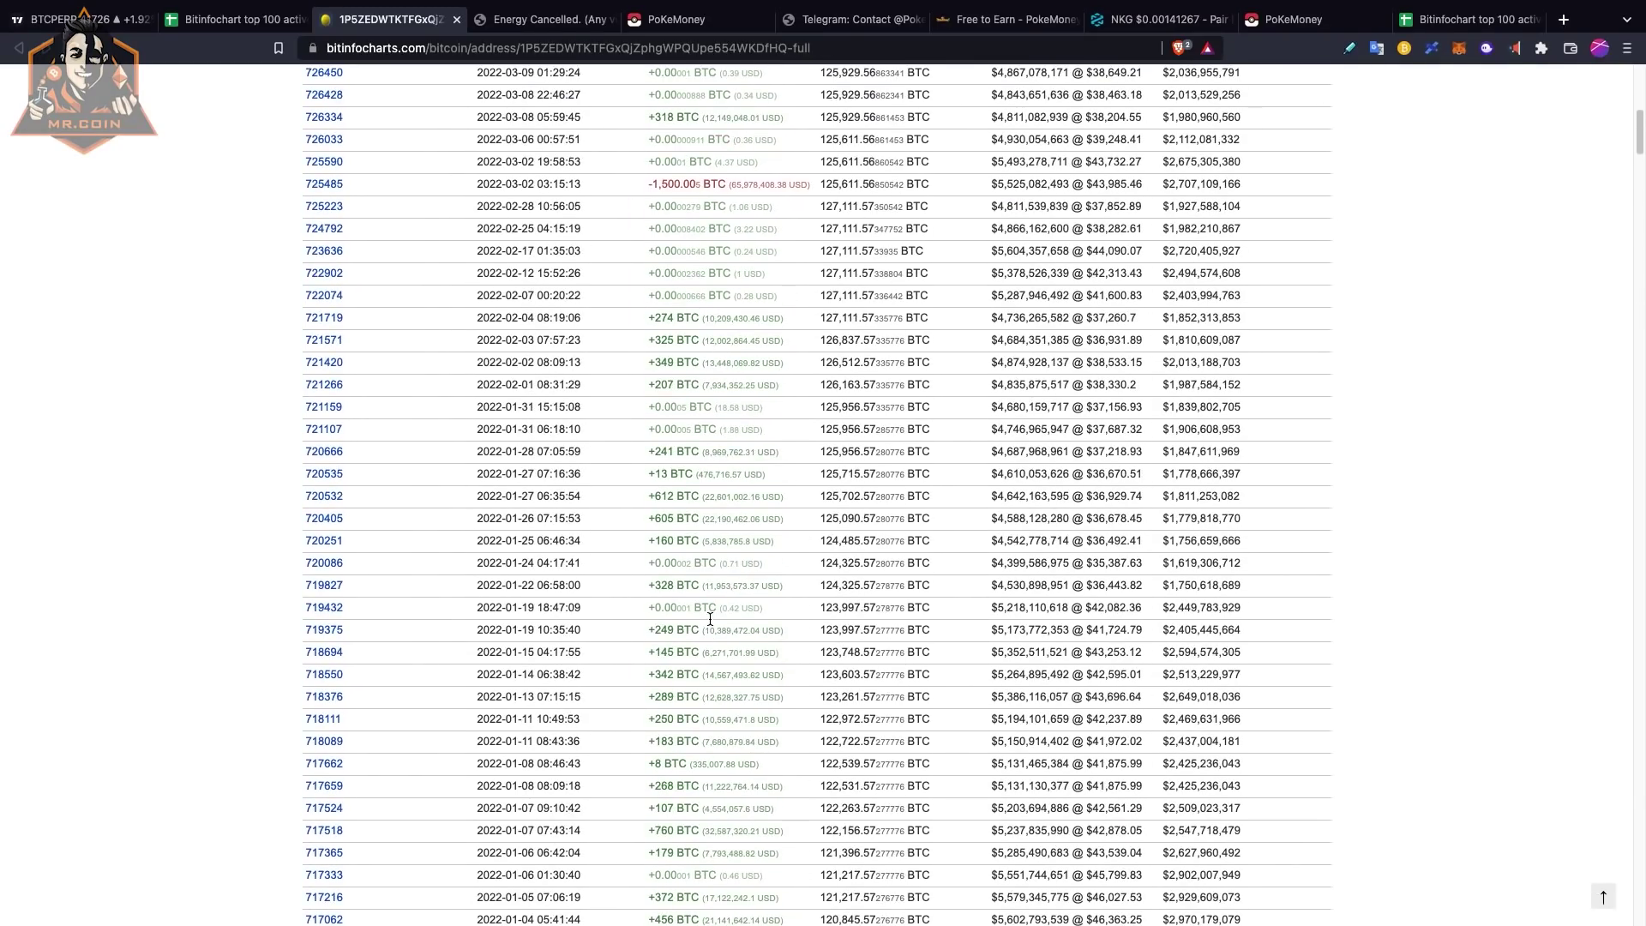
scroll(710, 624, down, 3)
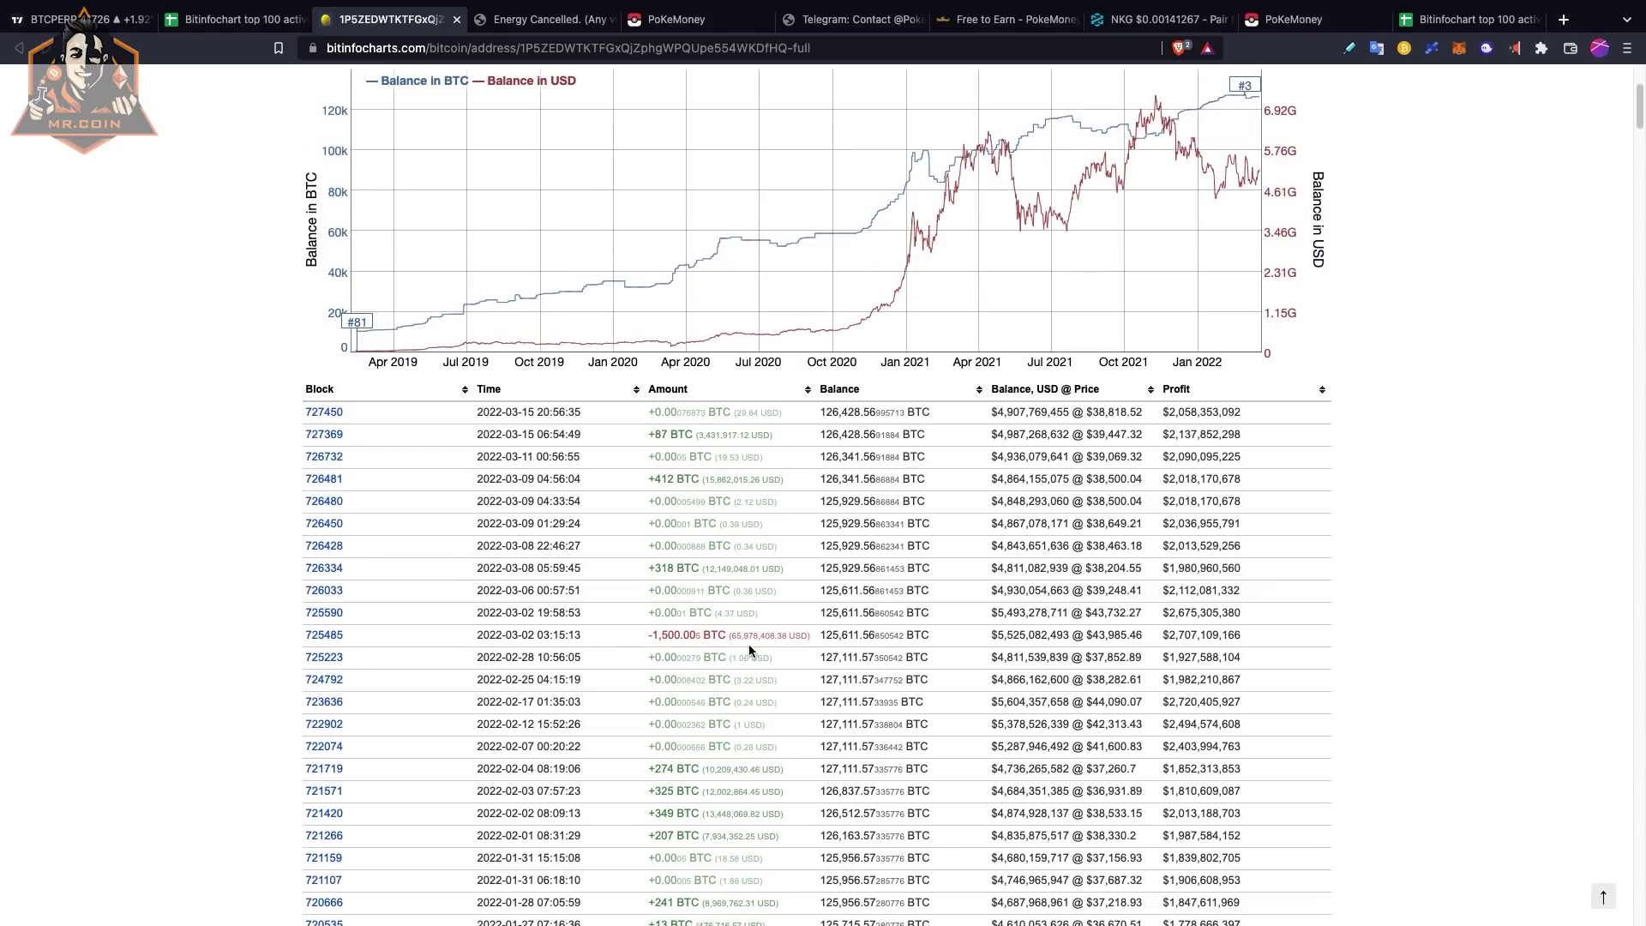
scroll(696, 560, up, 3)
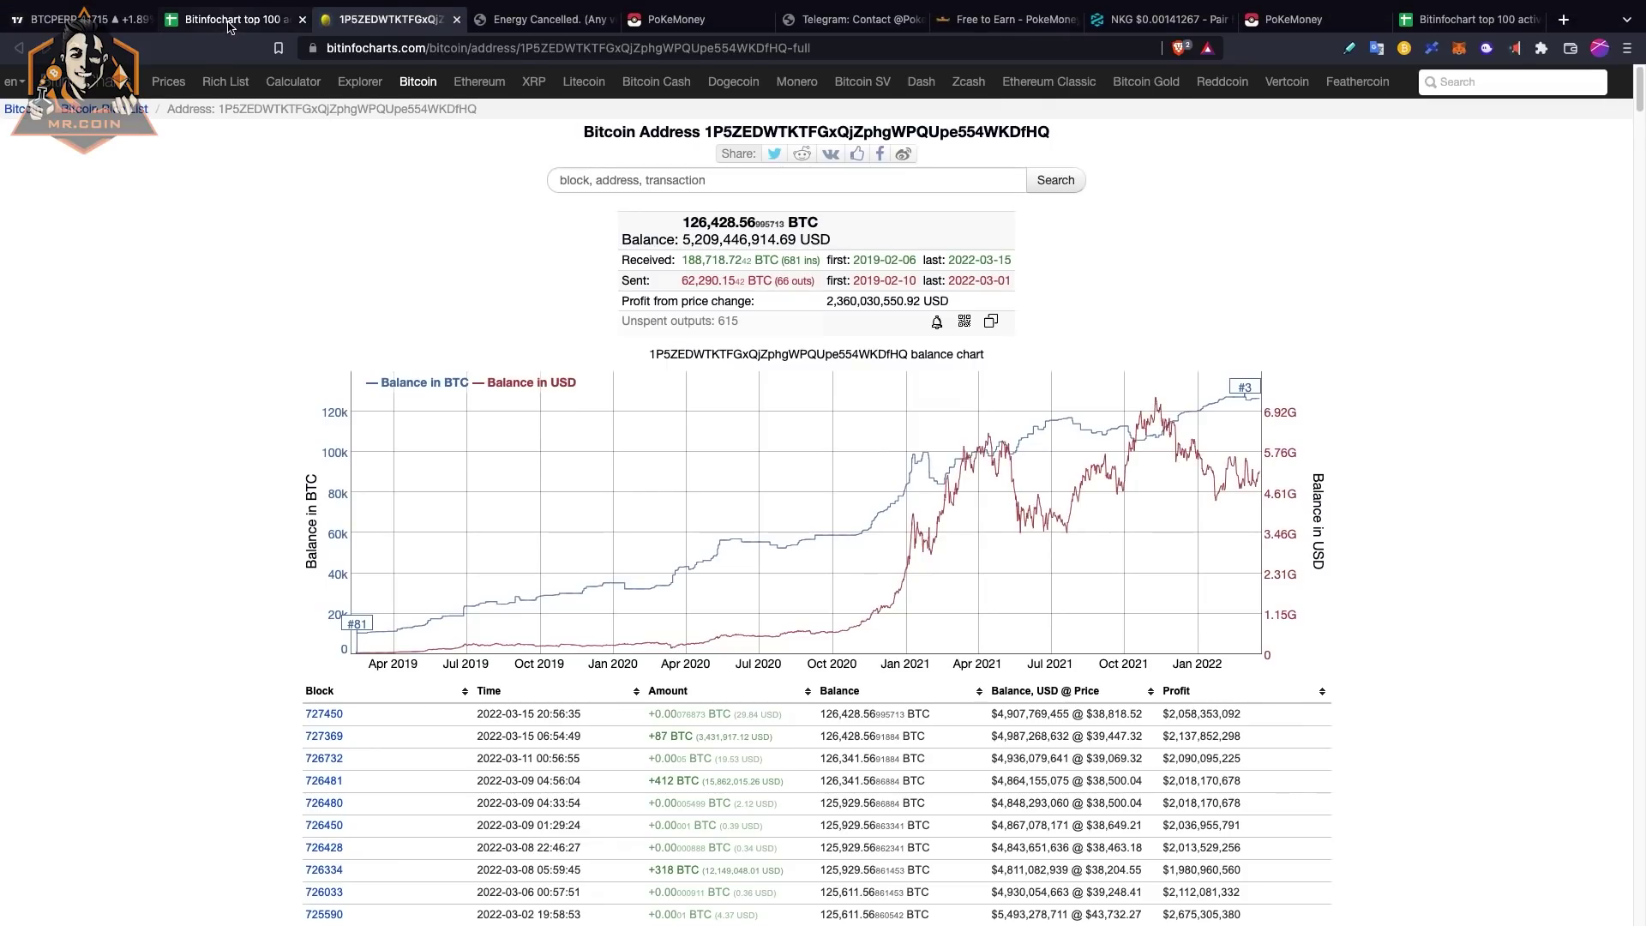
Return to the whales analysis spreadsheet and check the rank 3 wallet's current profit, behaviour notes and profit percentage
click(229, 26)
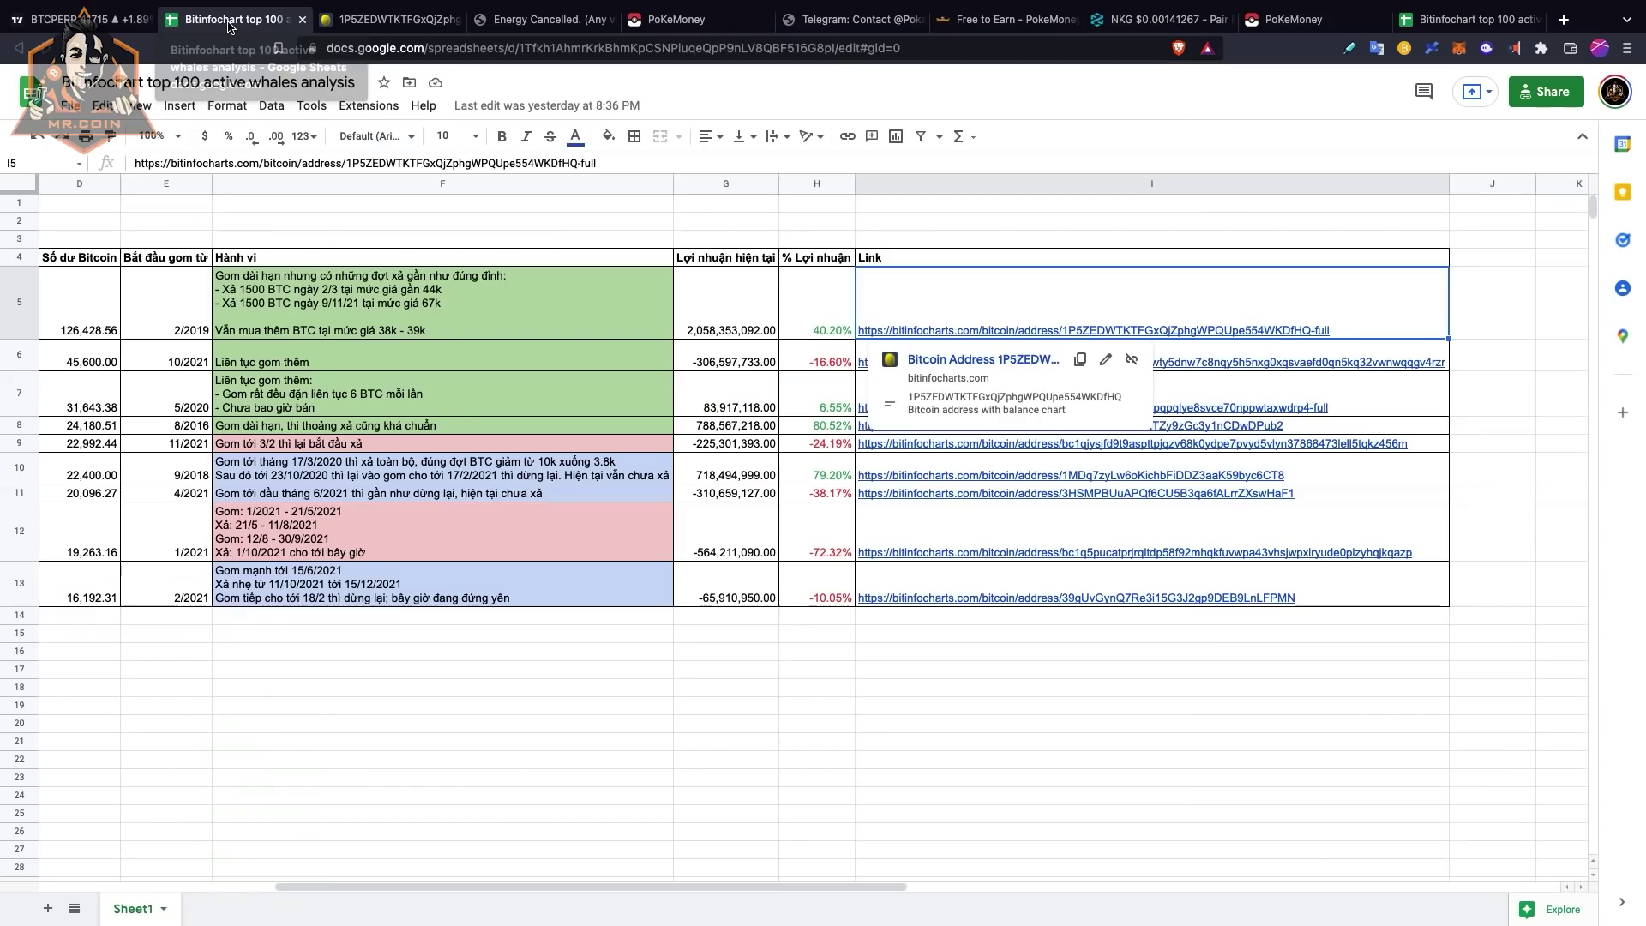
click(761, 319)
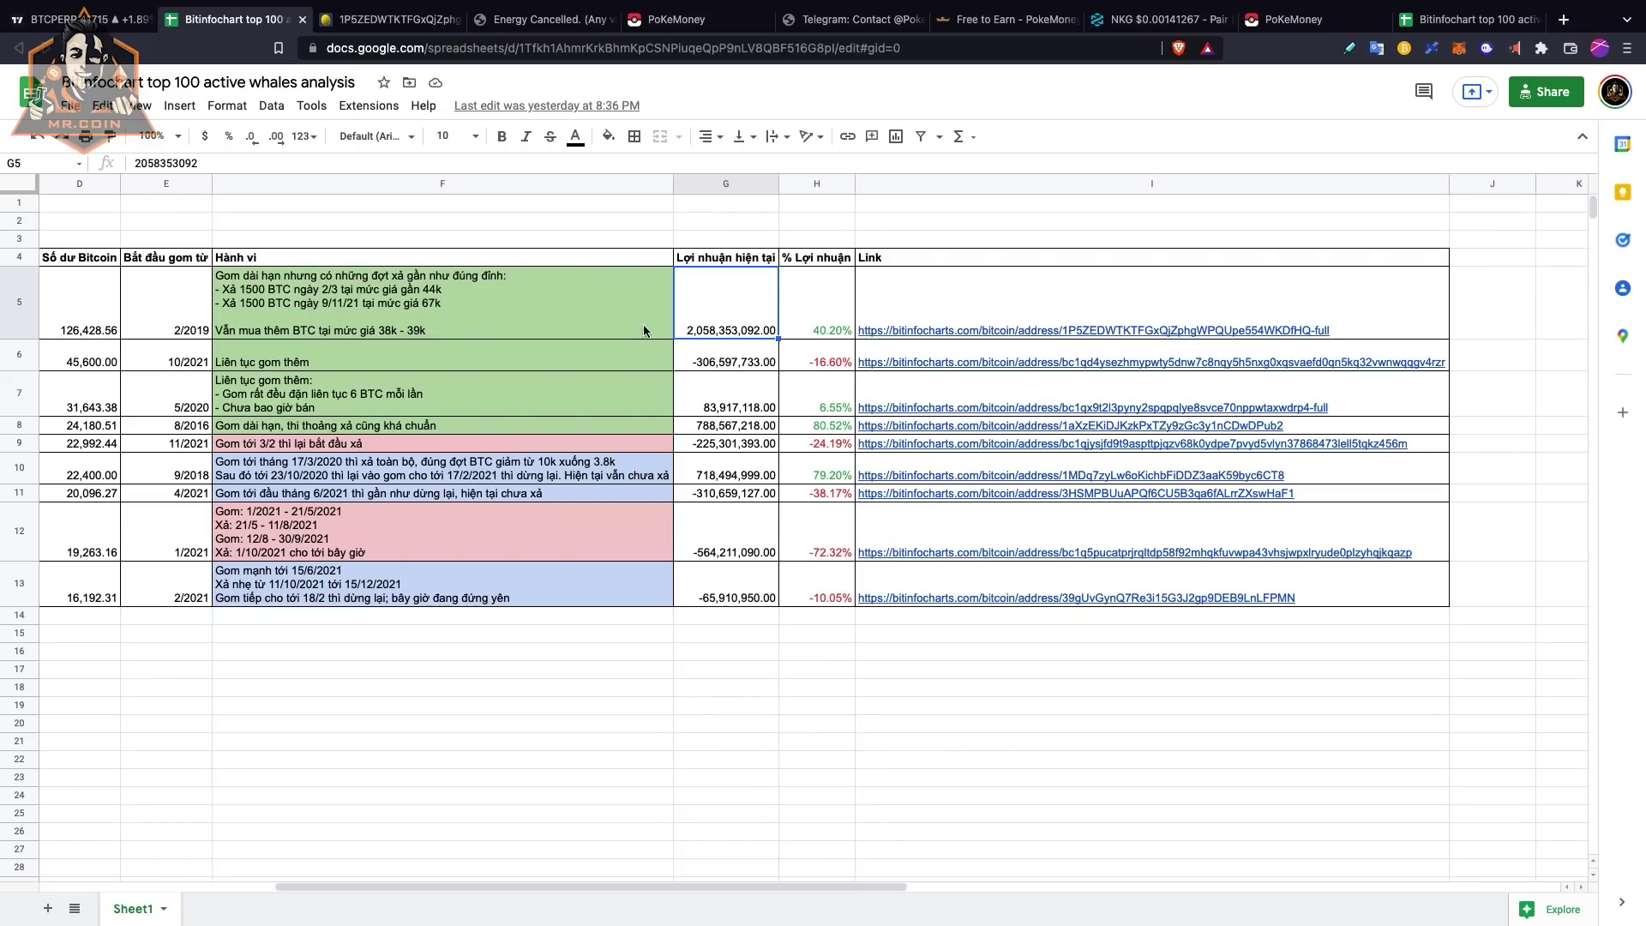
click(602, 318)
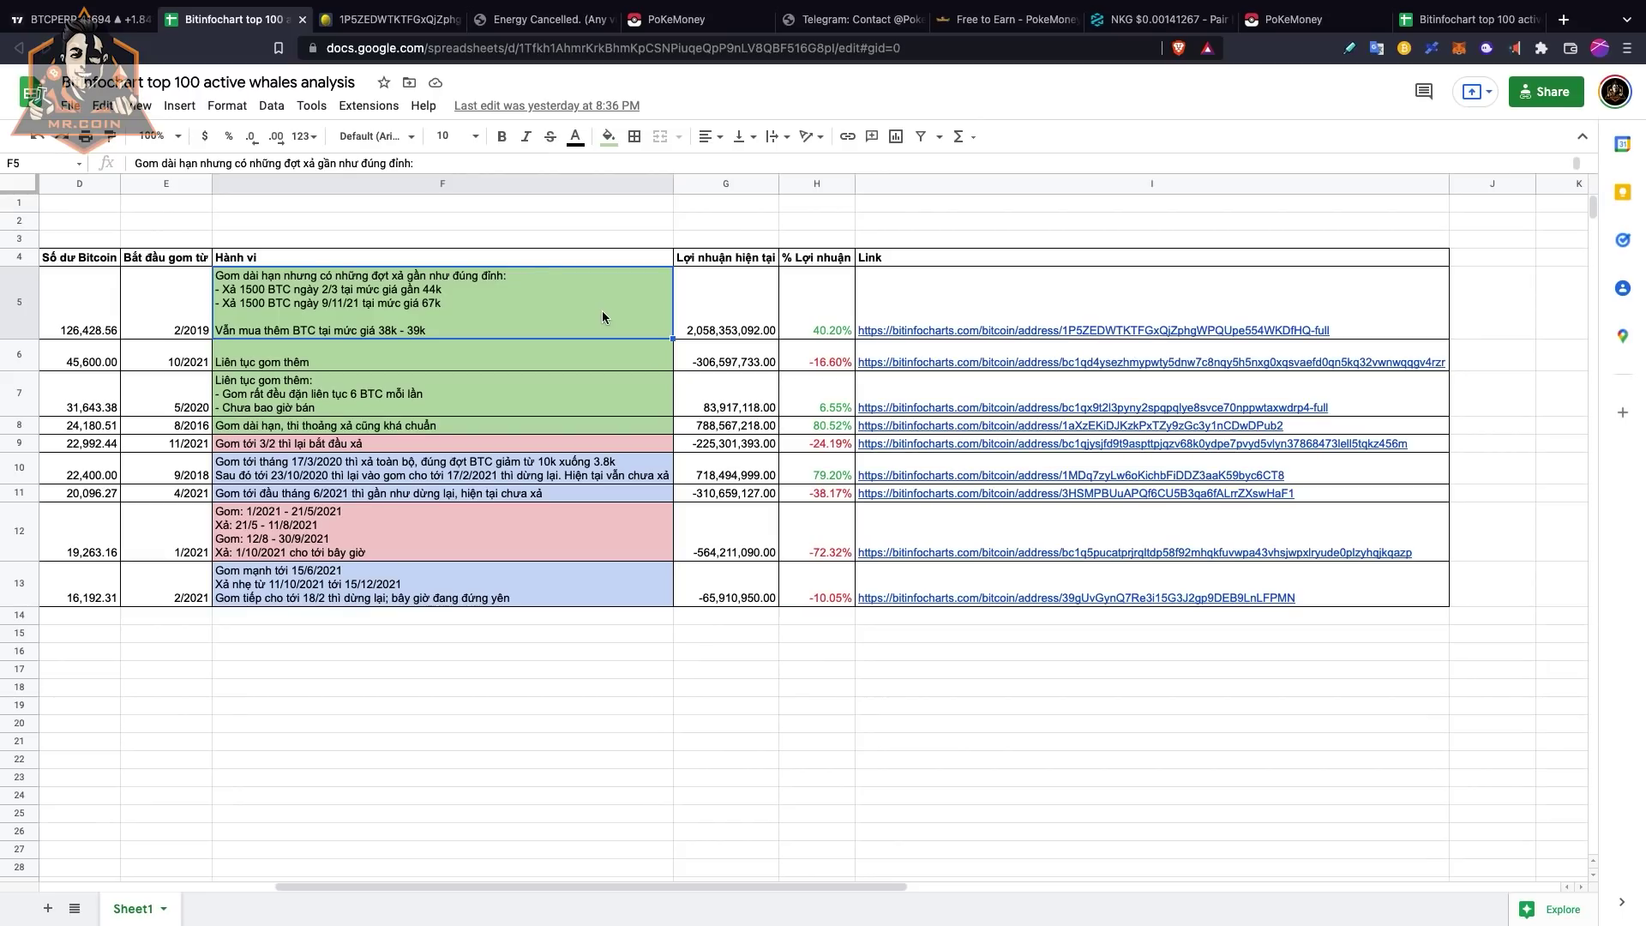
key(Right)
key(Right)
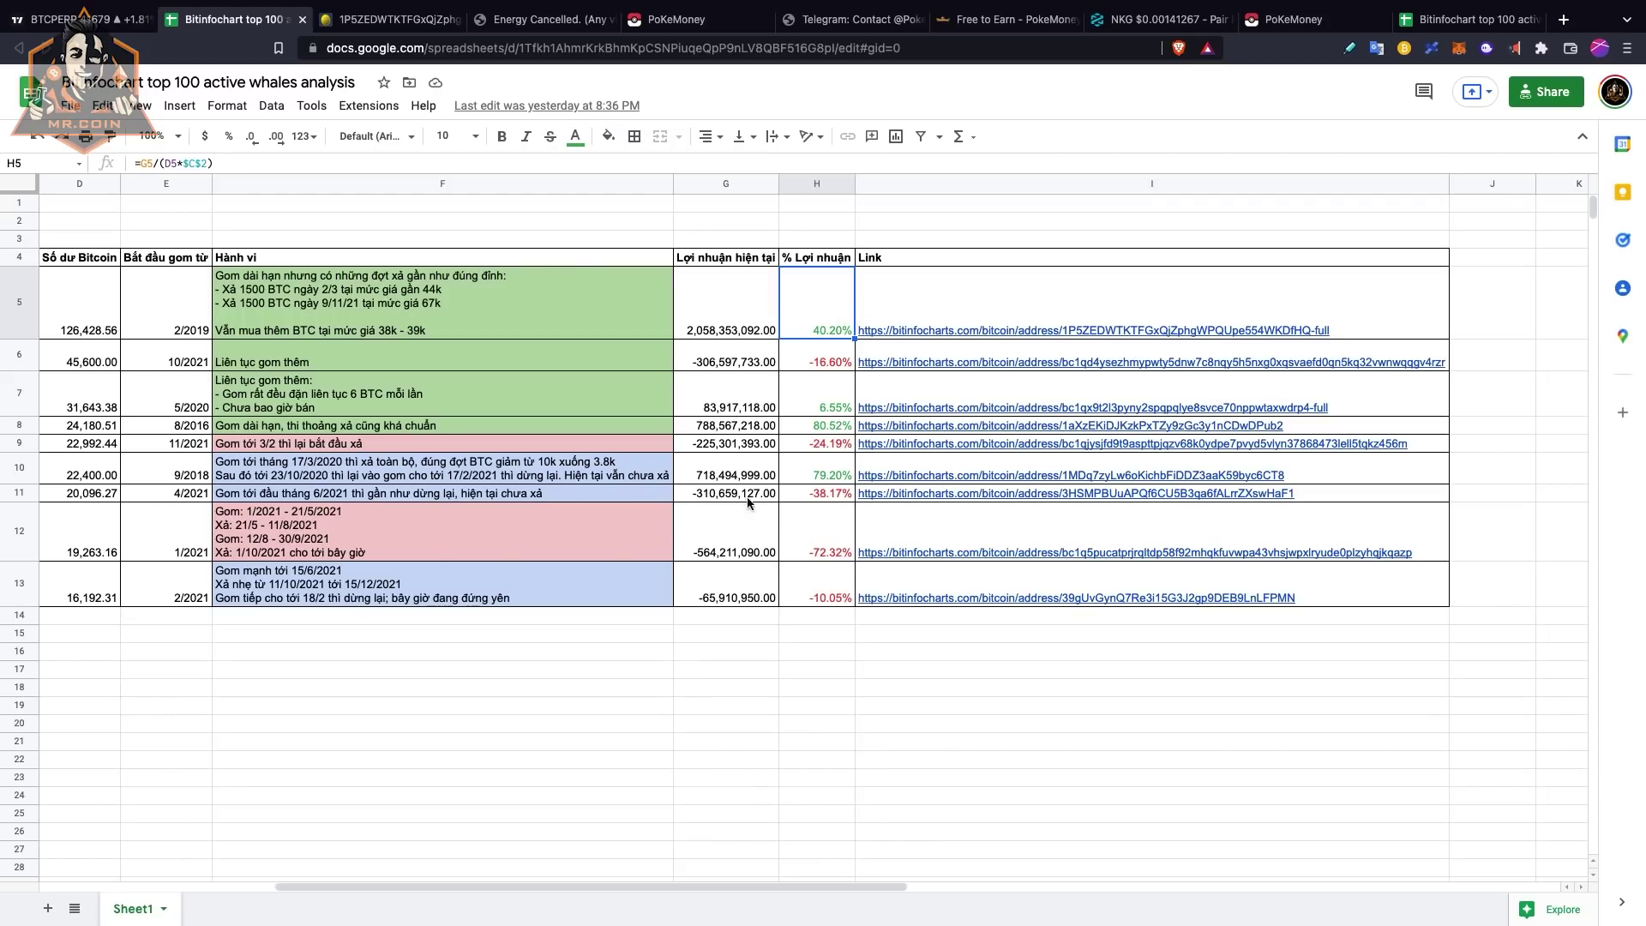
Review the rank 34 wallet's row, checking its profit percentage, behaviour note, rank and accumulation start date
click(842, 426)
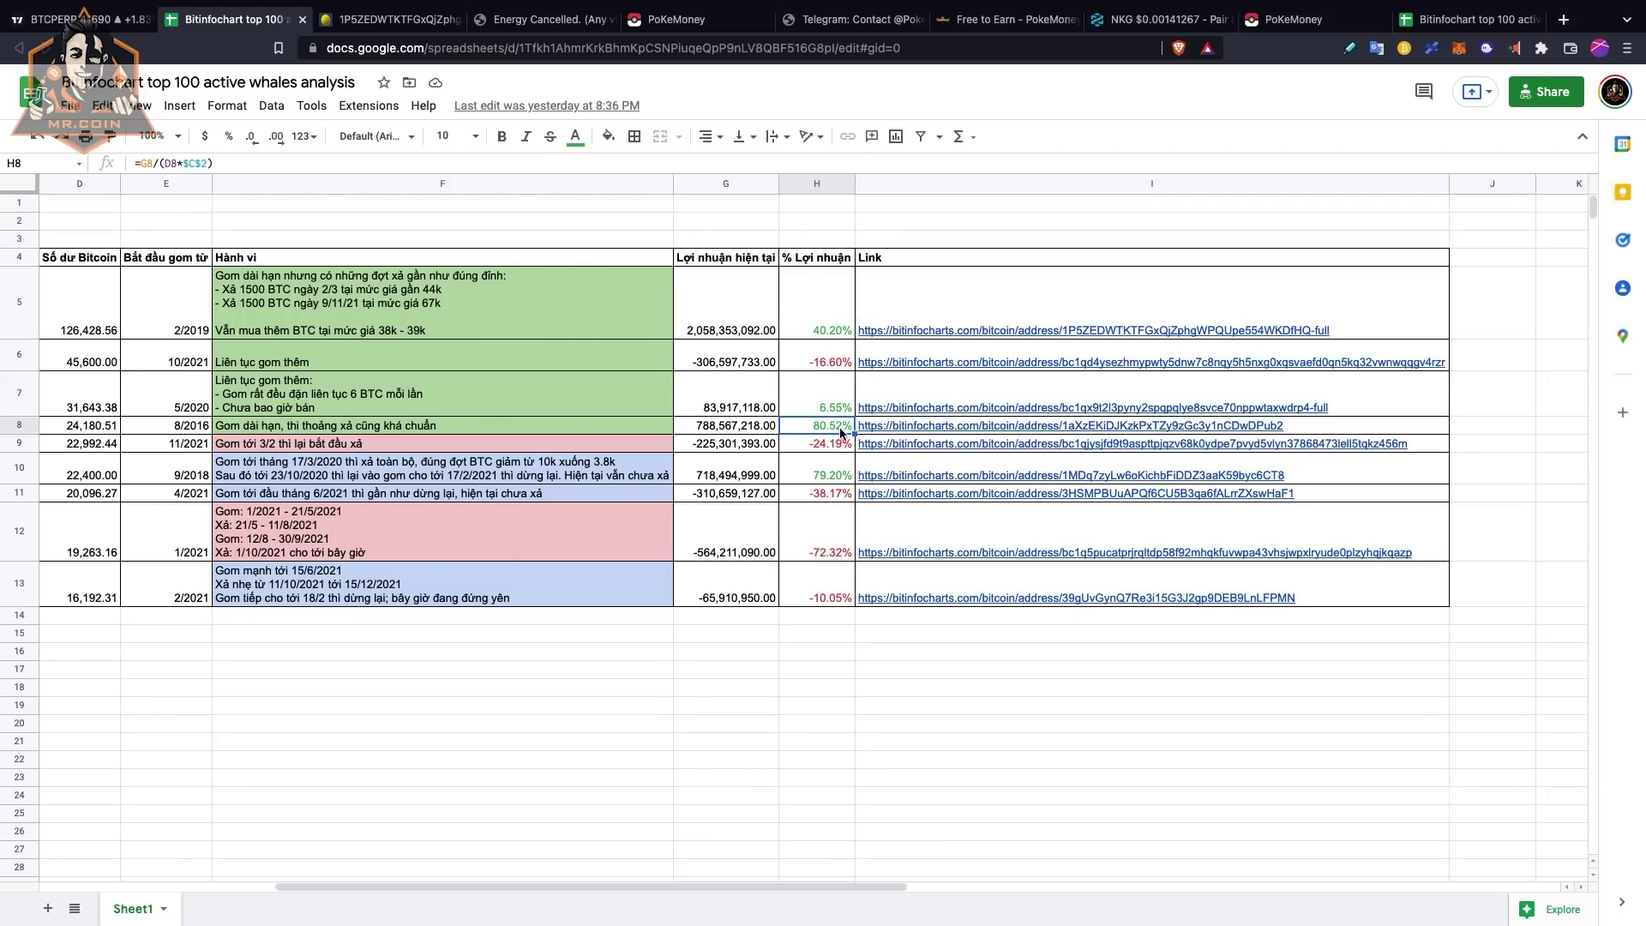
click(515, 424)
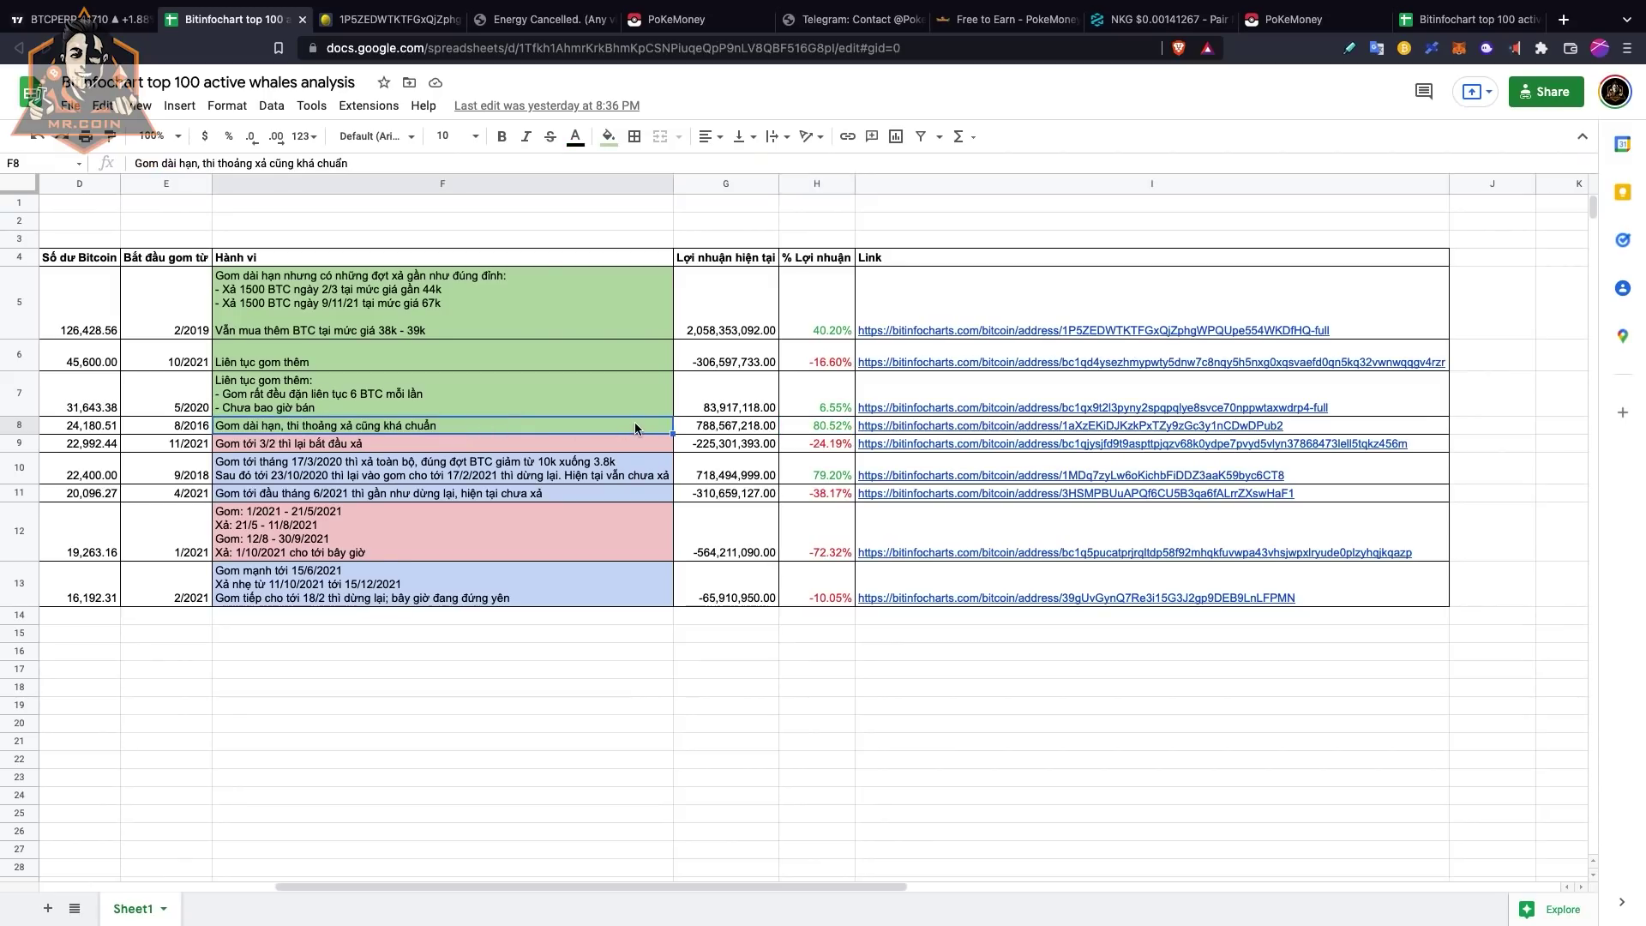
key(Left)
key(Left)
key(Left)
key(Left)
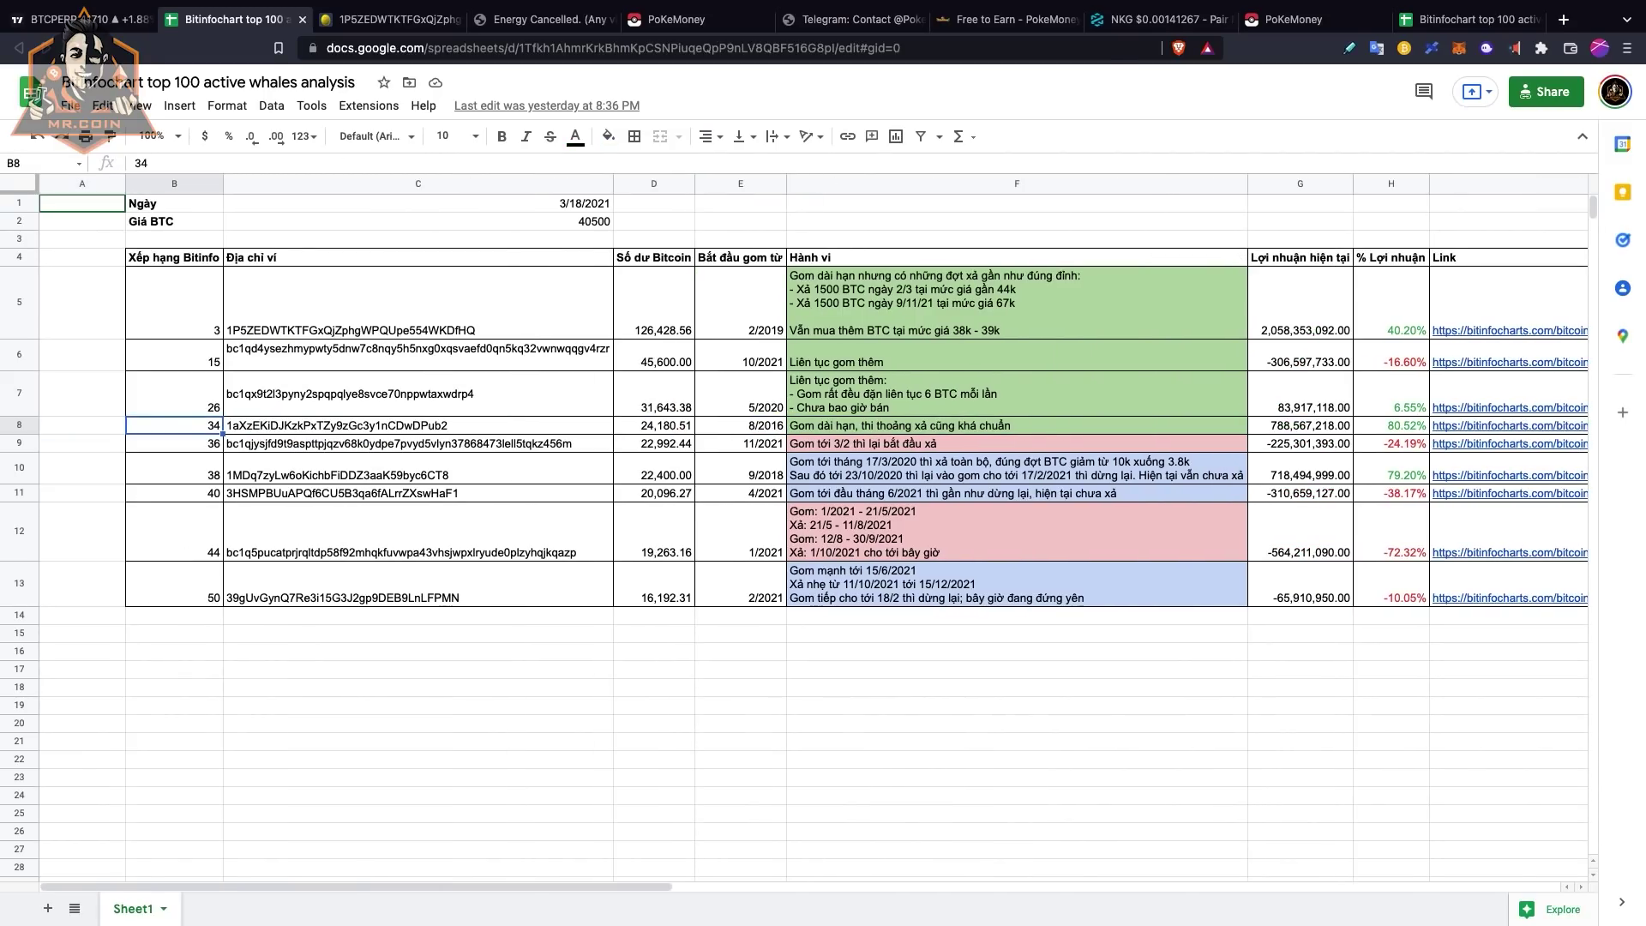
key(Right)
key(Right)
key(Right)
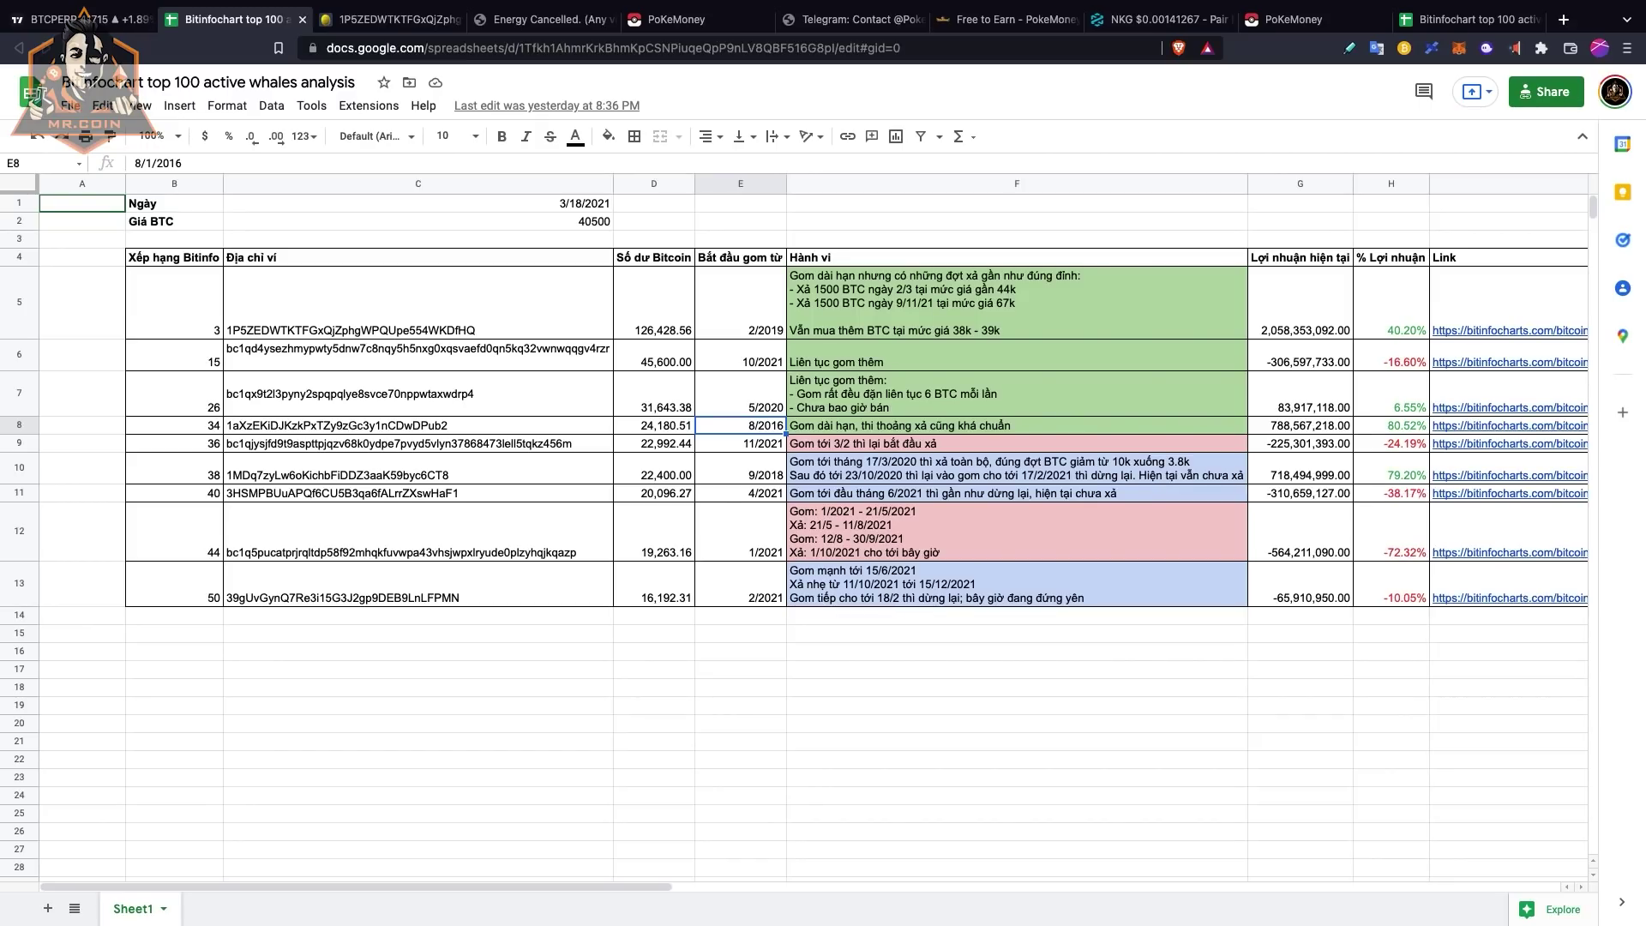
Copy the rank 34 wallet's Bitinfocharts link from row 8 and open it in a new browser tab
key(Right)
key(Right)
key(Right)
key(Right)
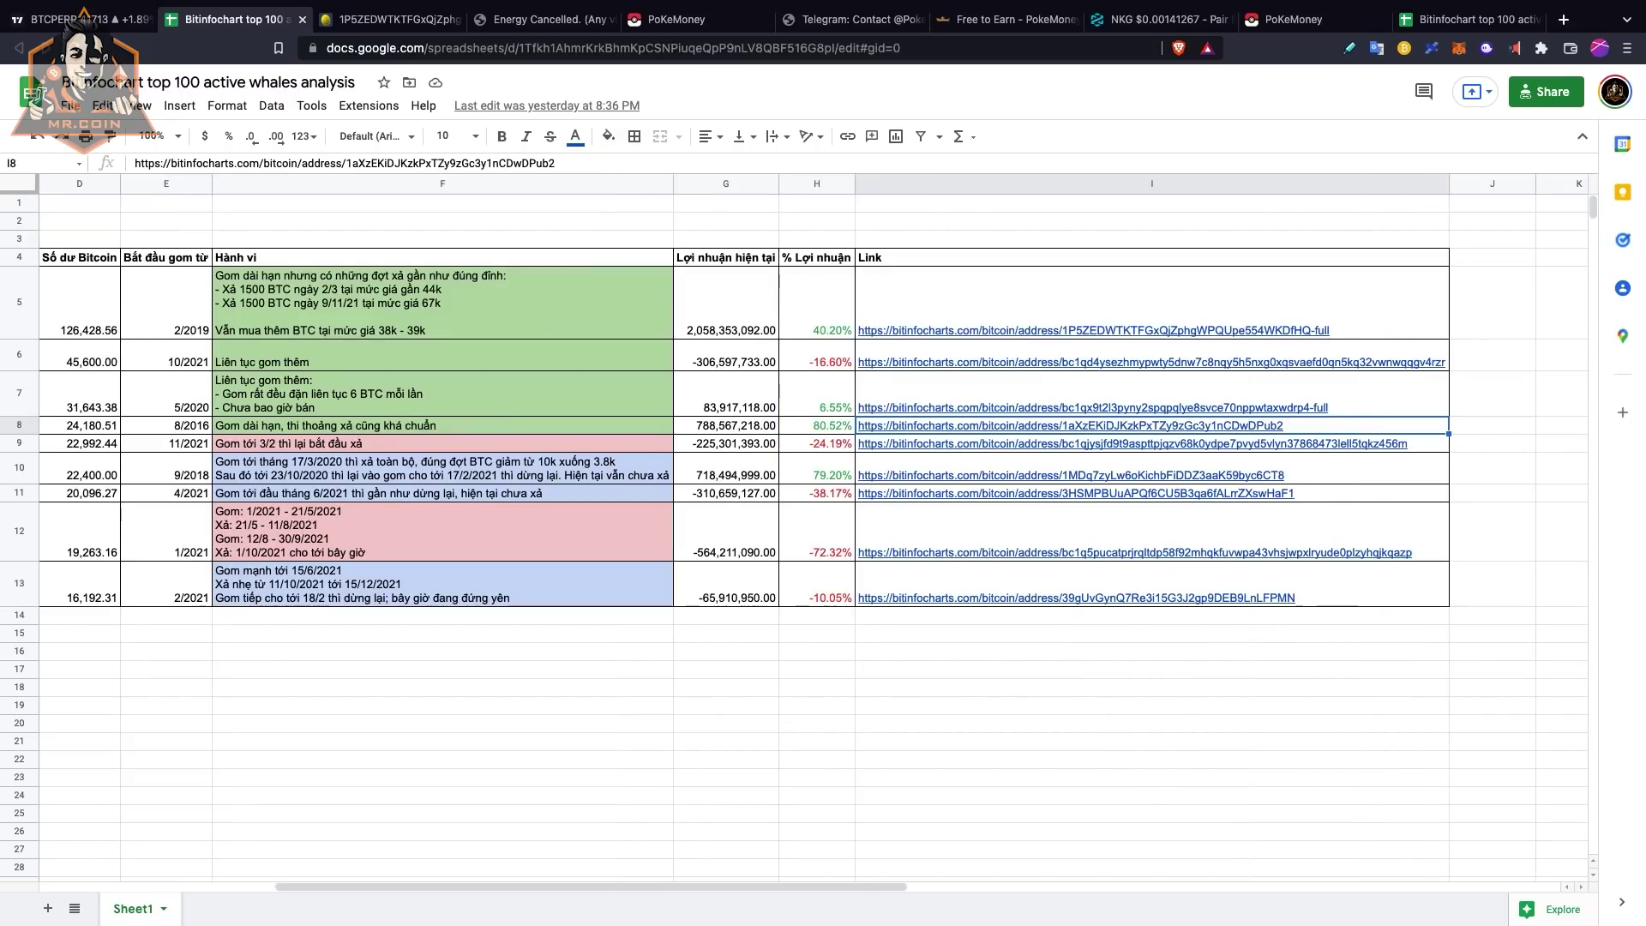
mouse_move(1336, 429)
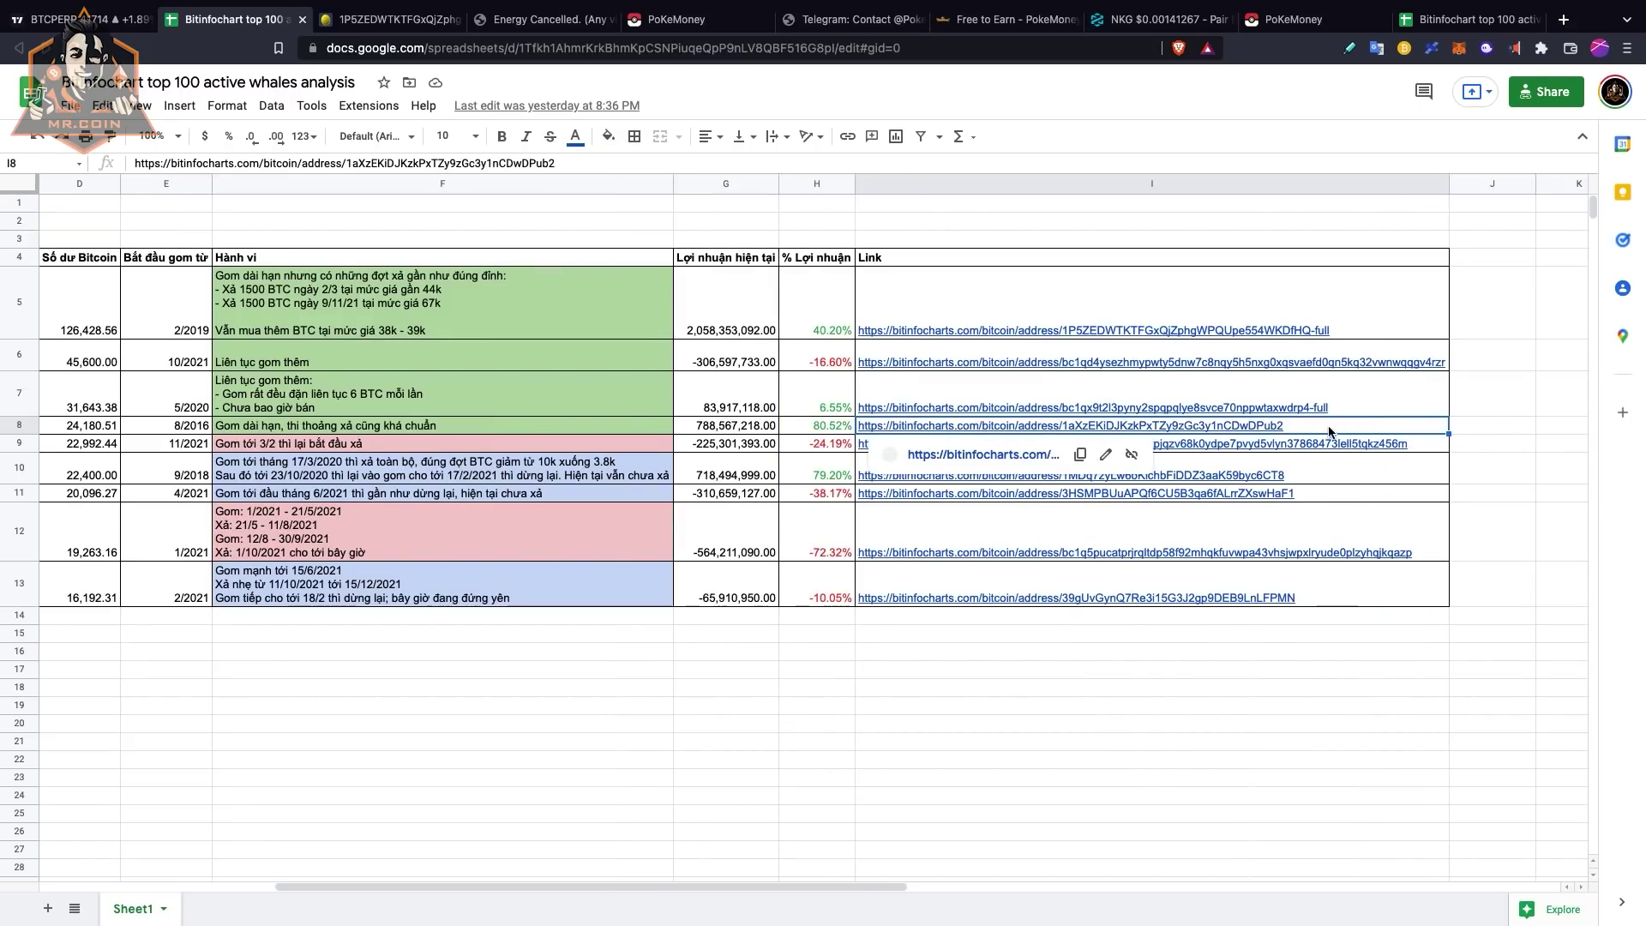
click(1081, 457)
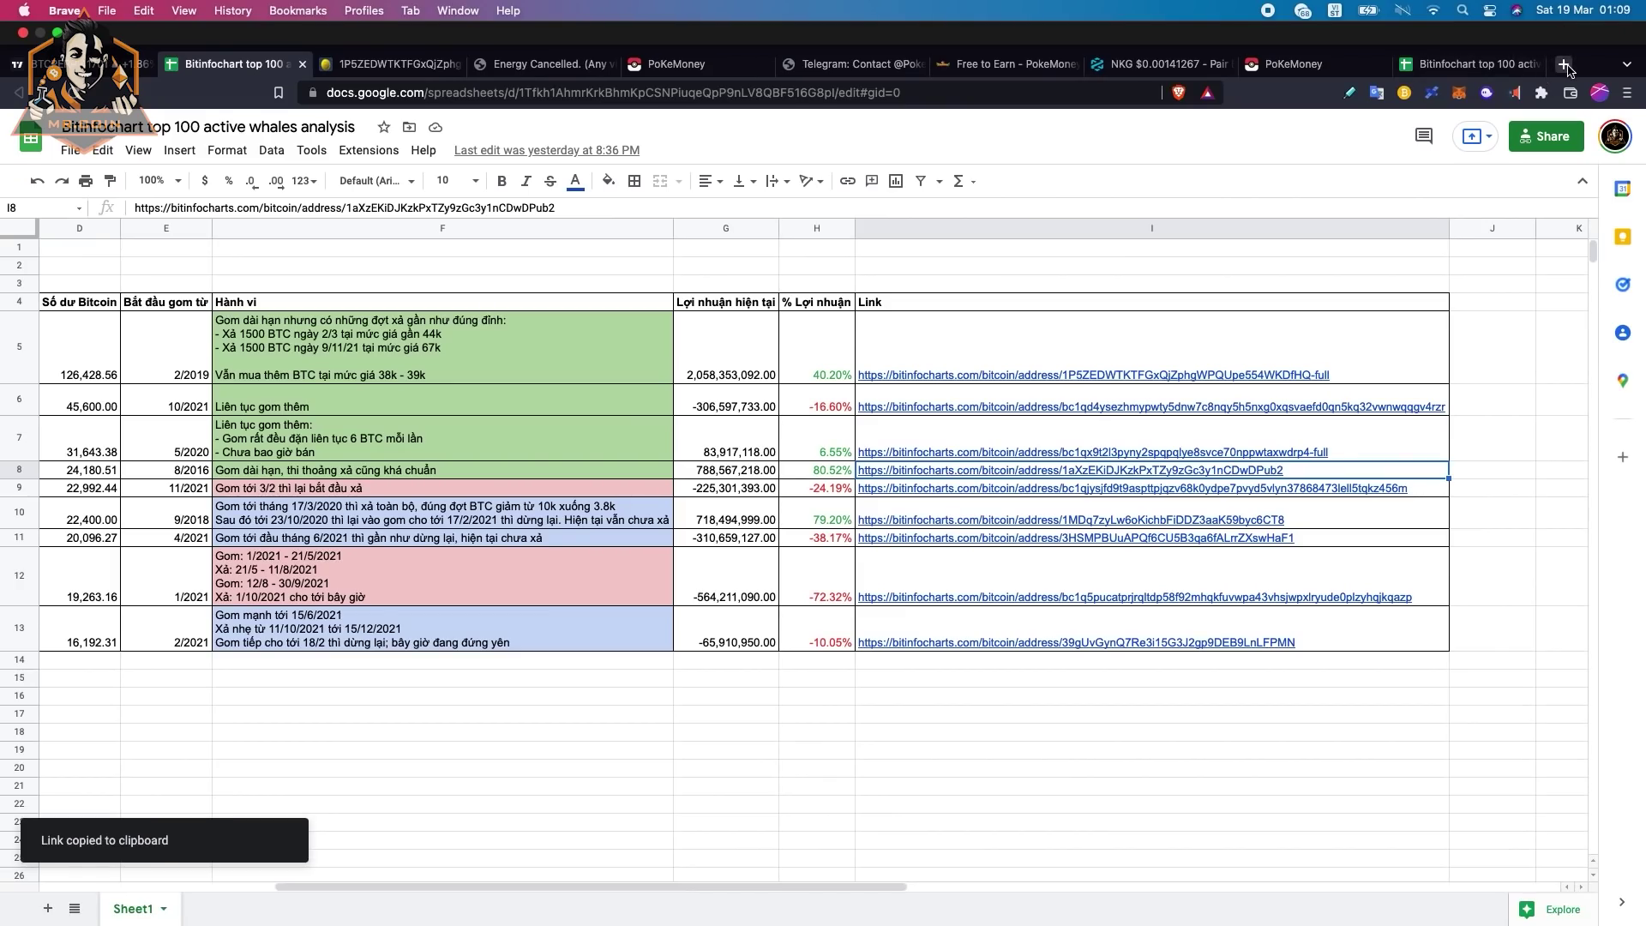
click(1564, 64)
key(super+v)
key(Return)
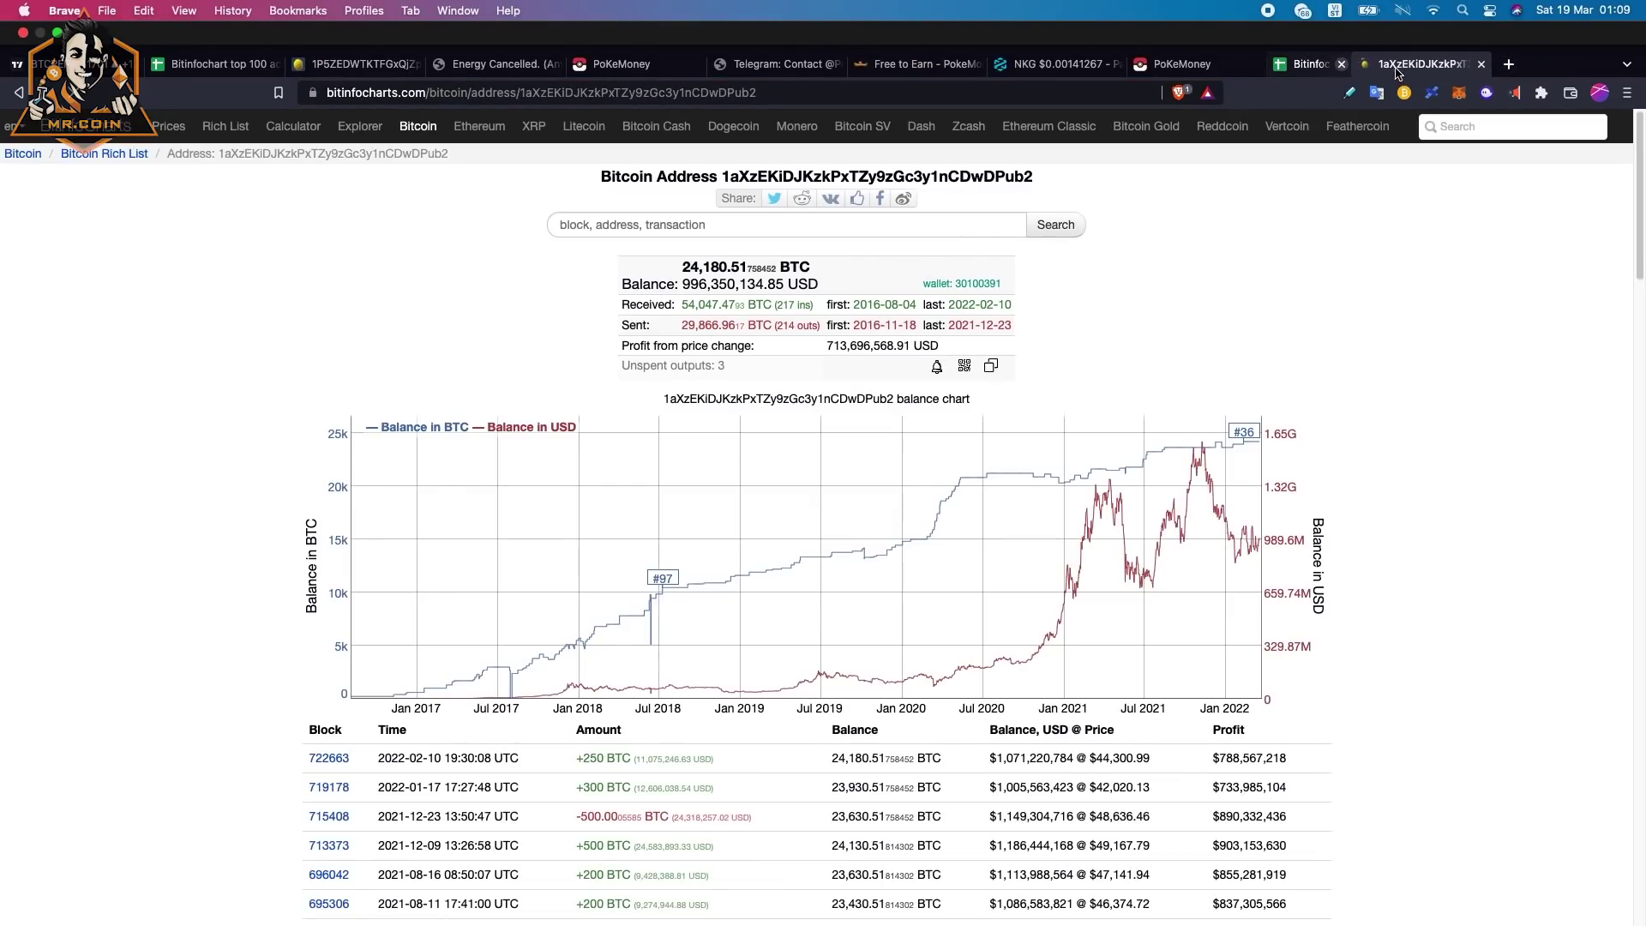
Examine the rank 34 wallet's balance chart and its buy and sell transactions from 2022 back through 2020
scroll(1443, 481, down, 2)
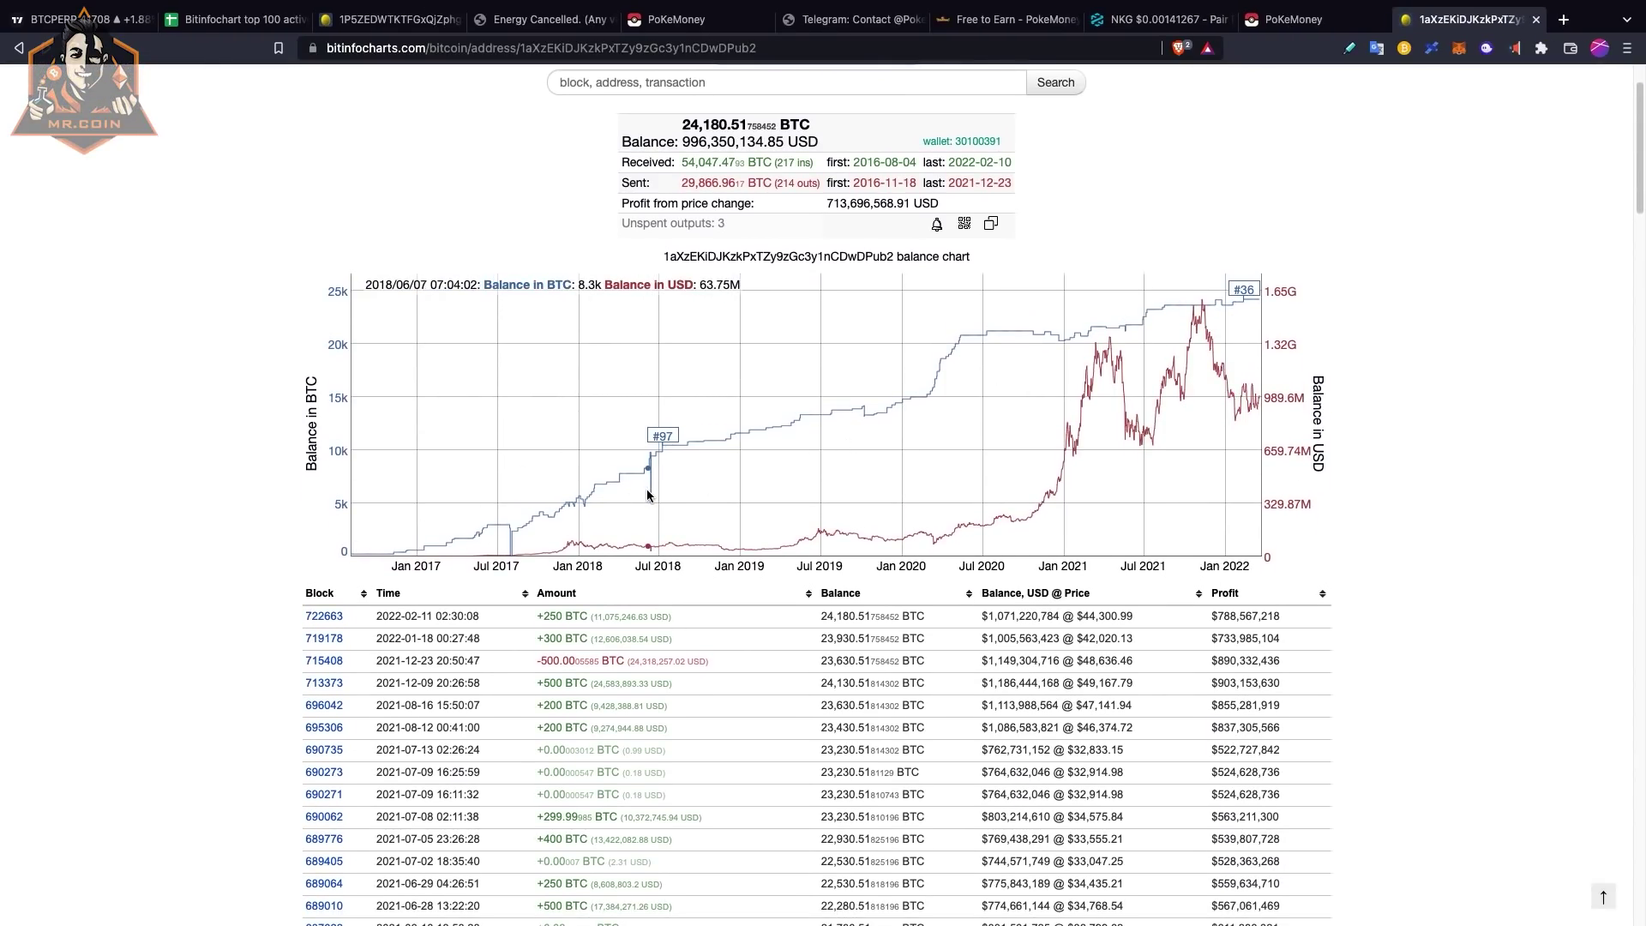
scroll(1387, 514, down, 6)
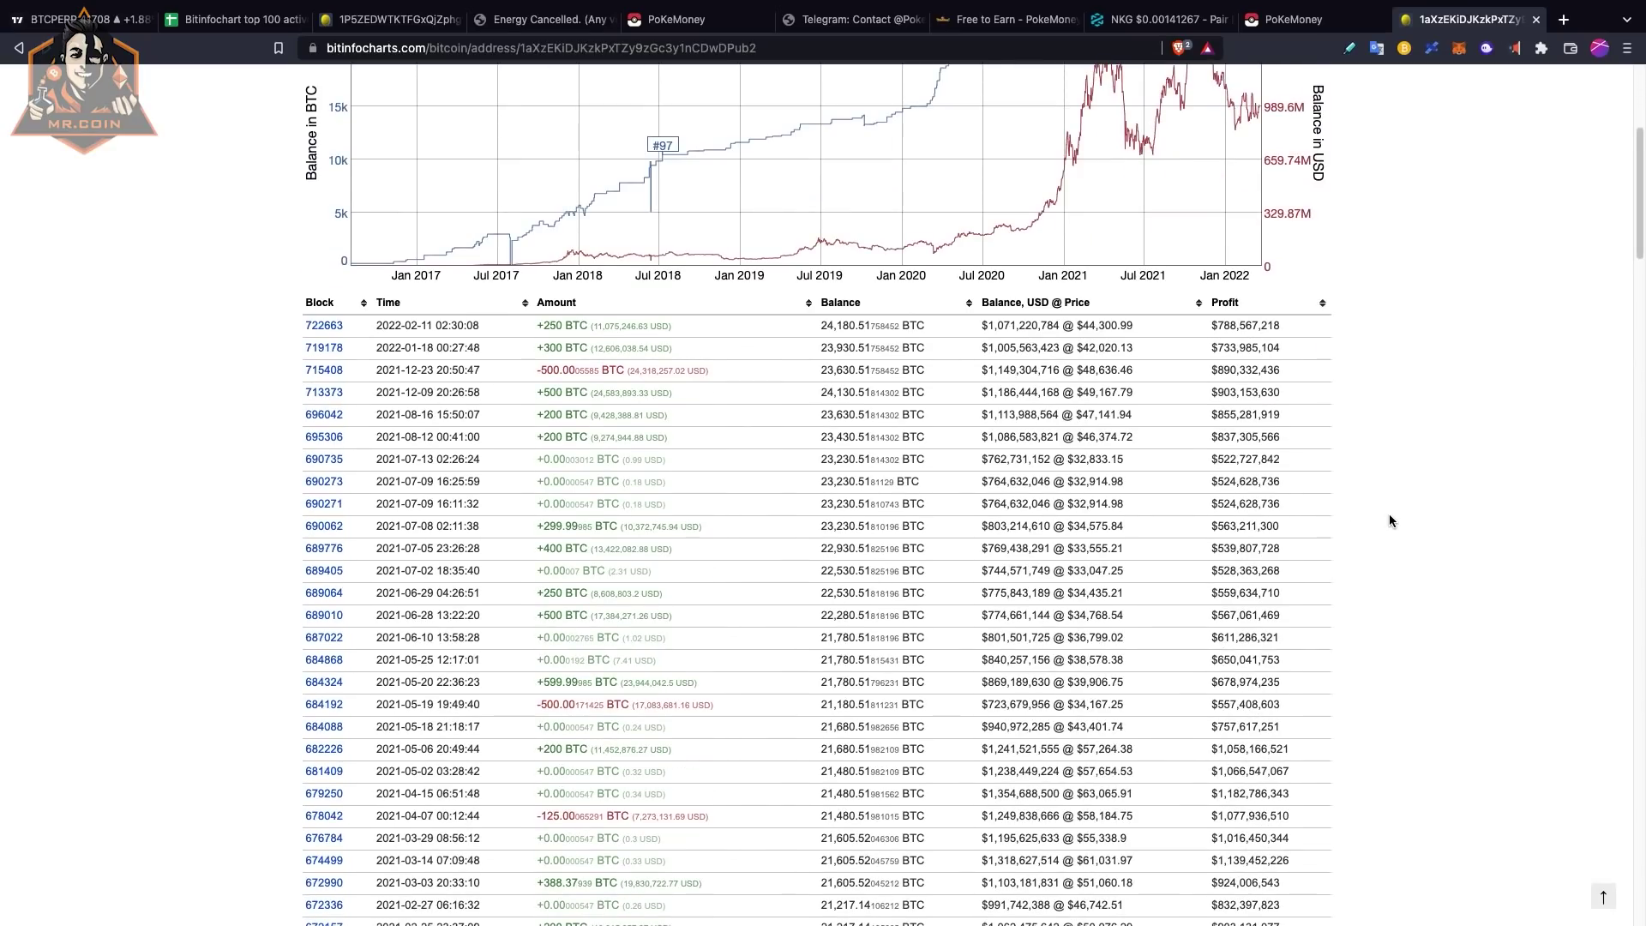
scroll(556, 368, down, 2)
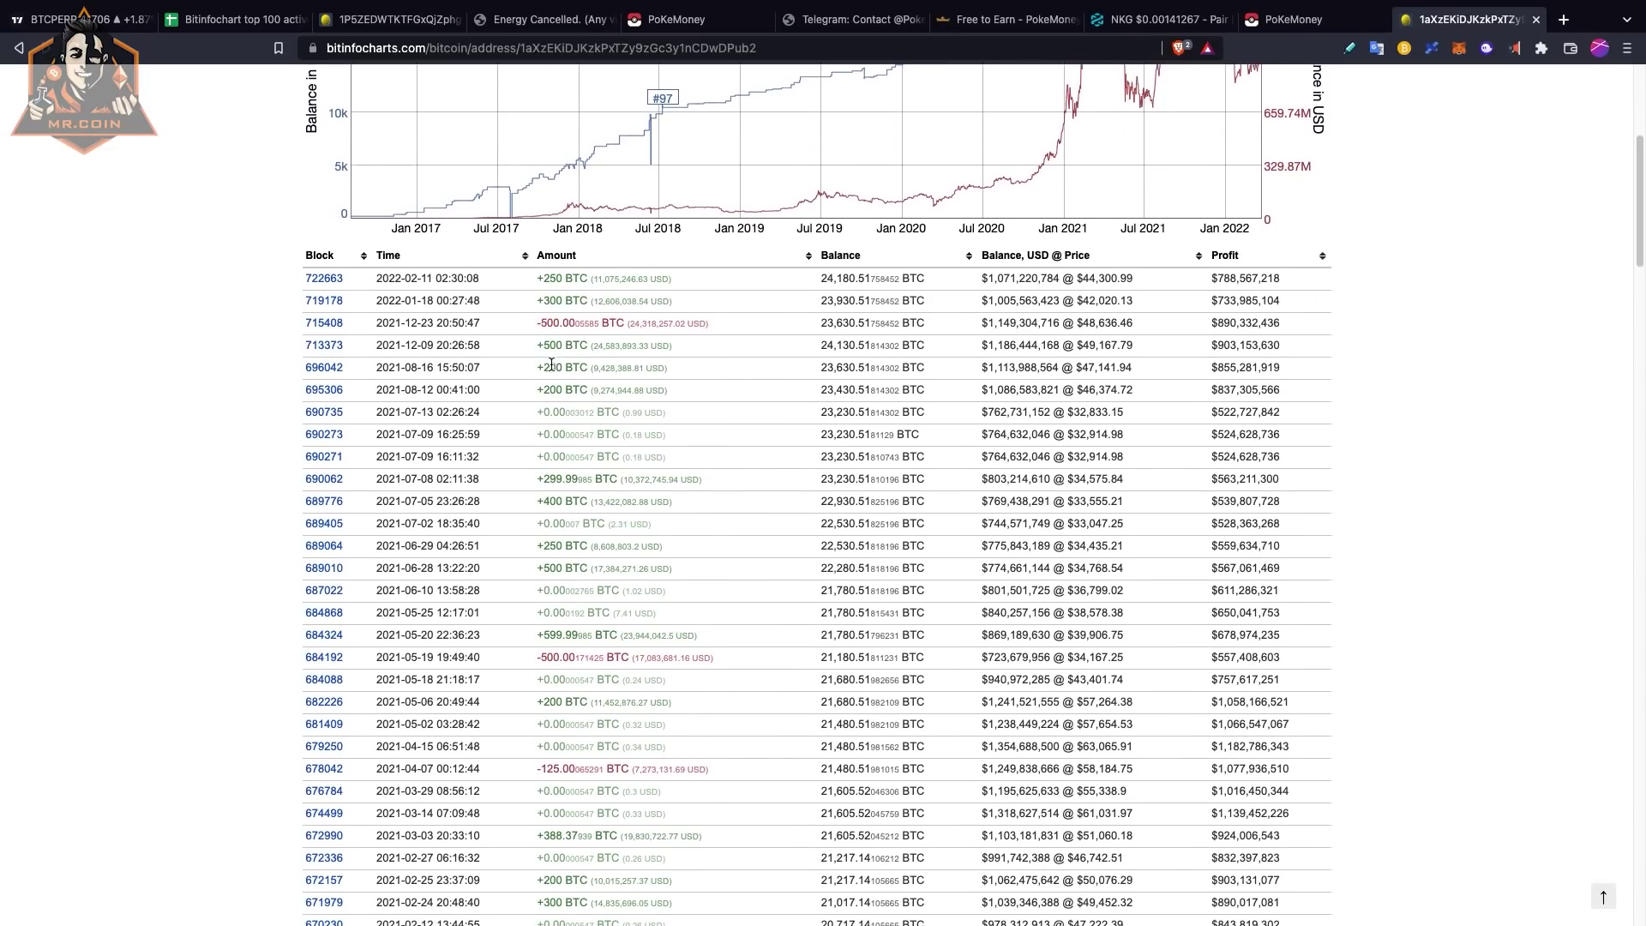
scroll(649, 579, down, 3)
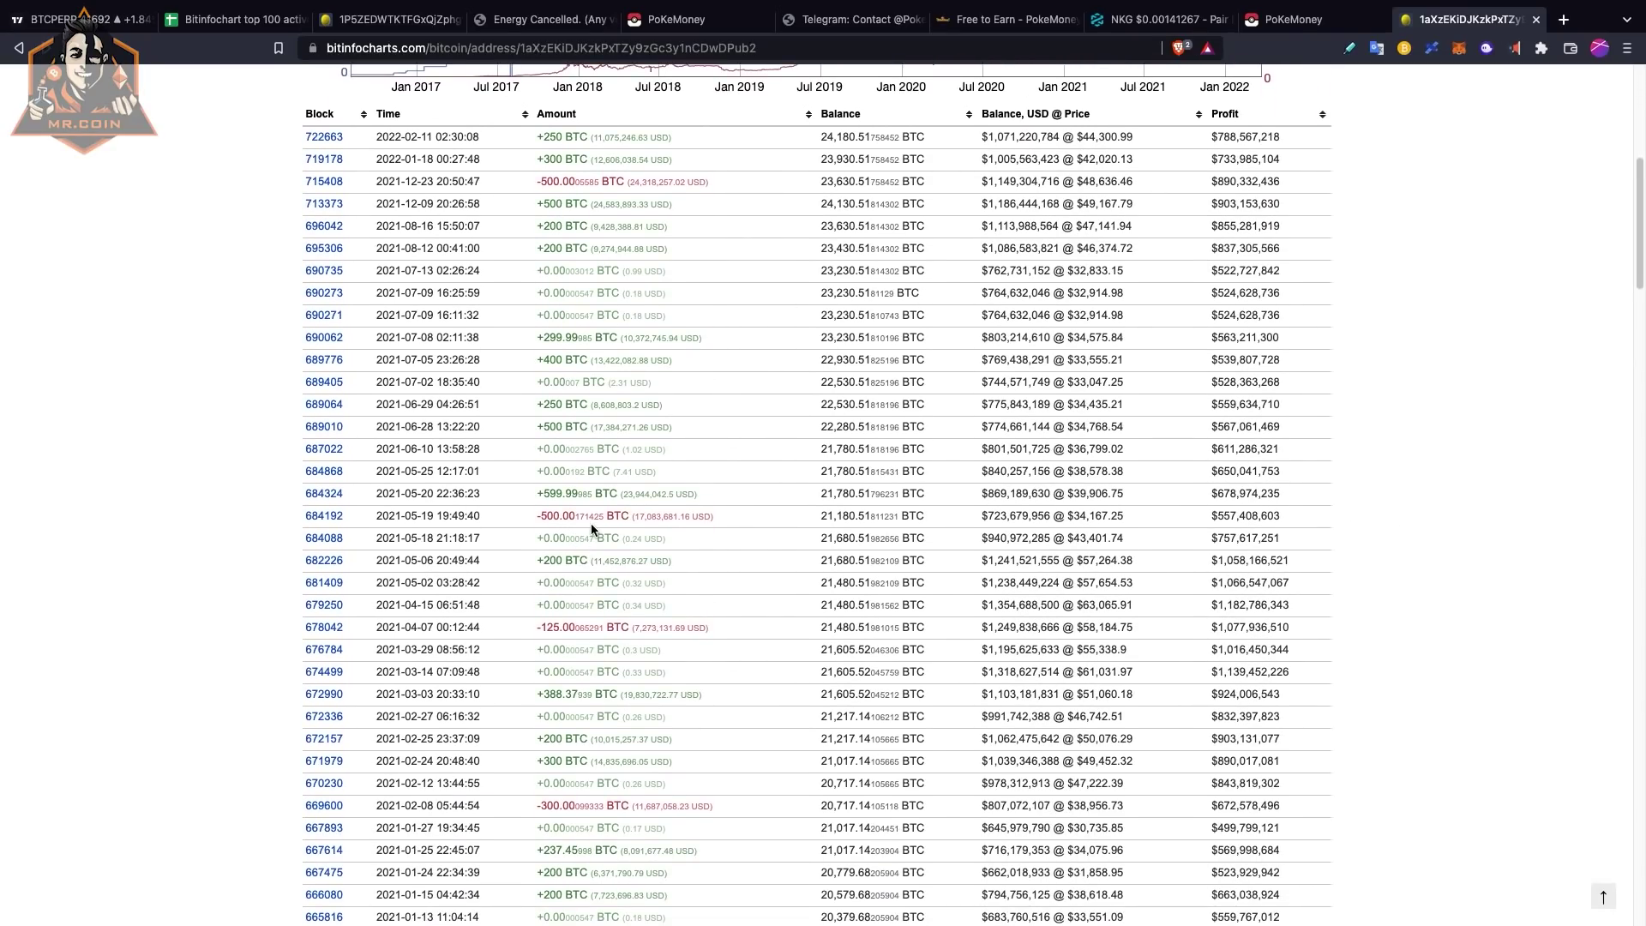
scroll(591, 529, down, 20)
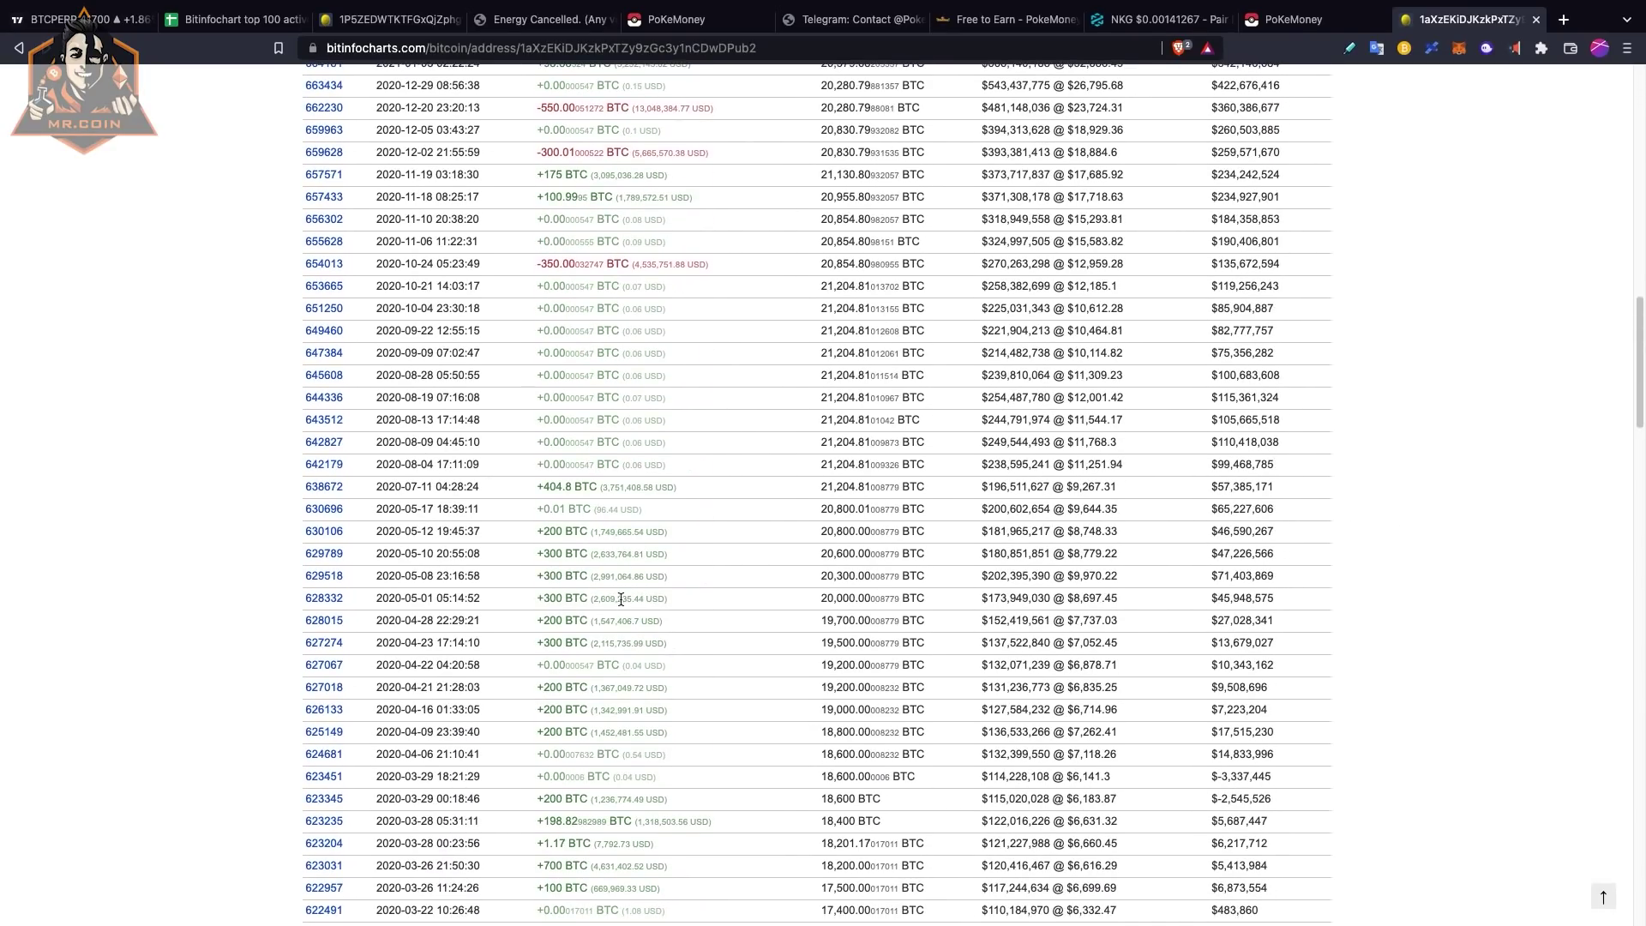
scroll(614, 571, down, 7)
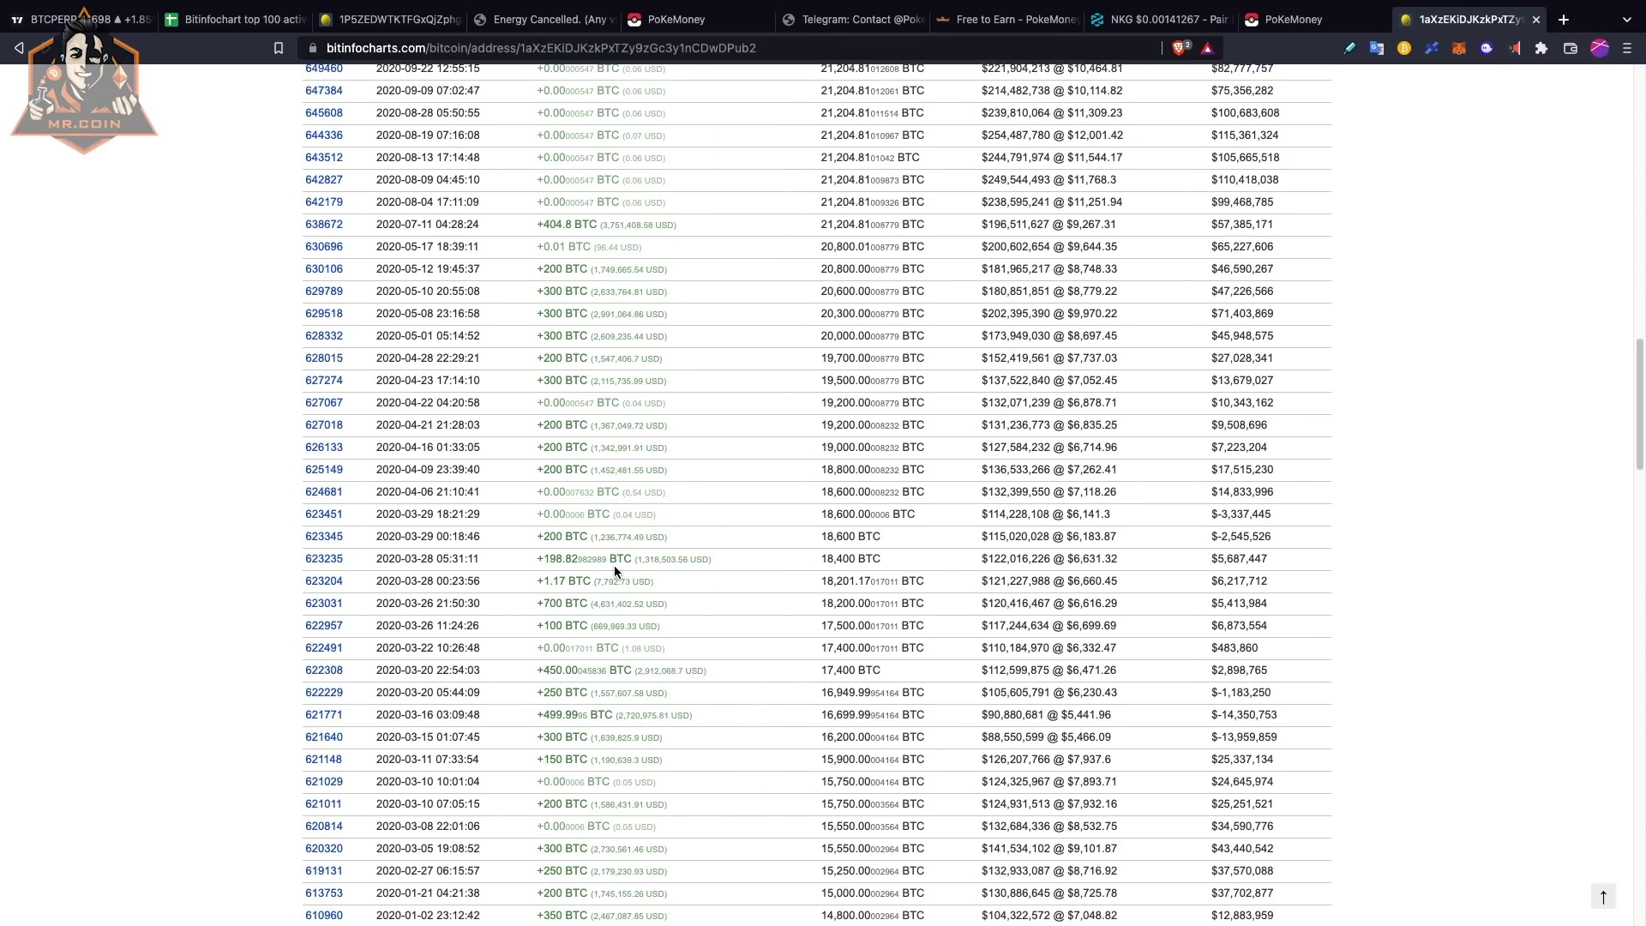
scroll(614, 564, up, 20)
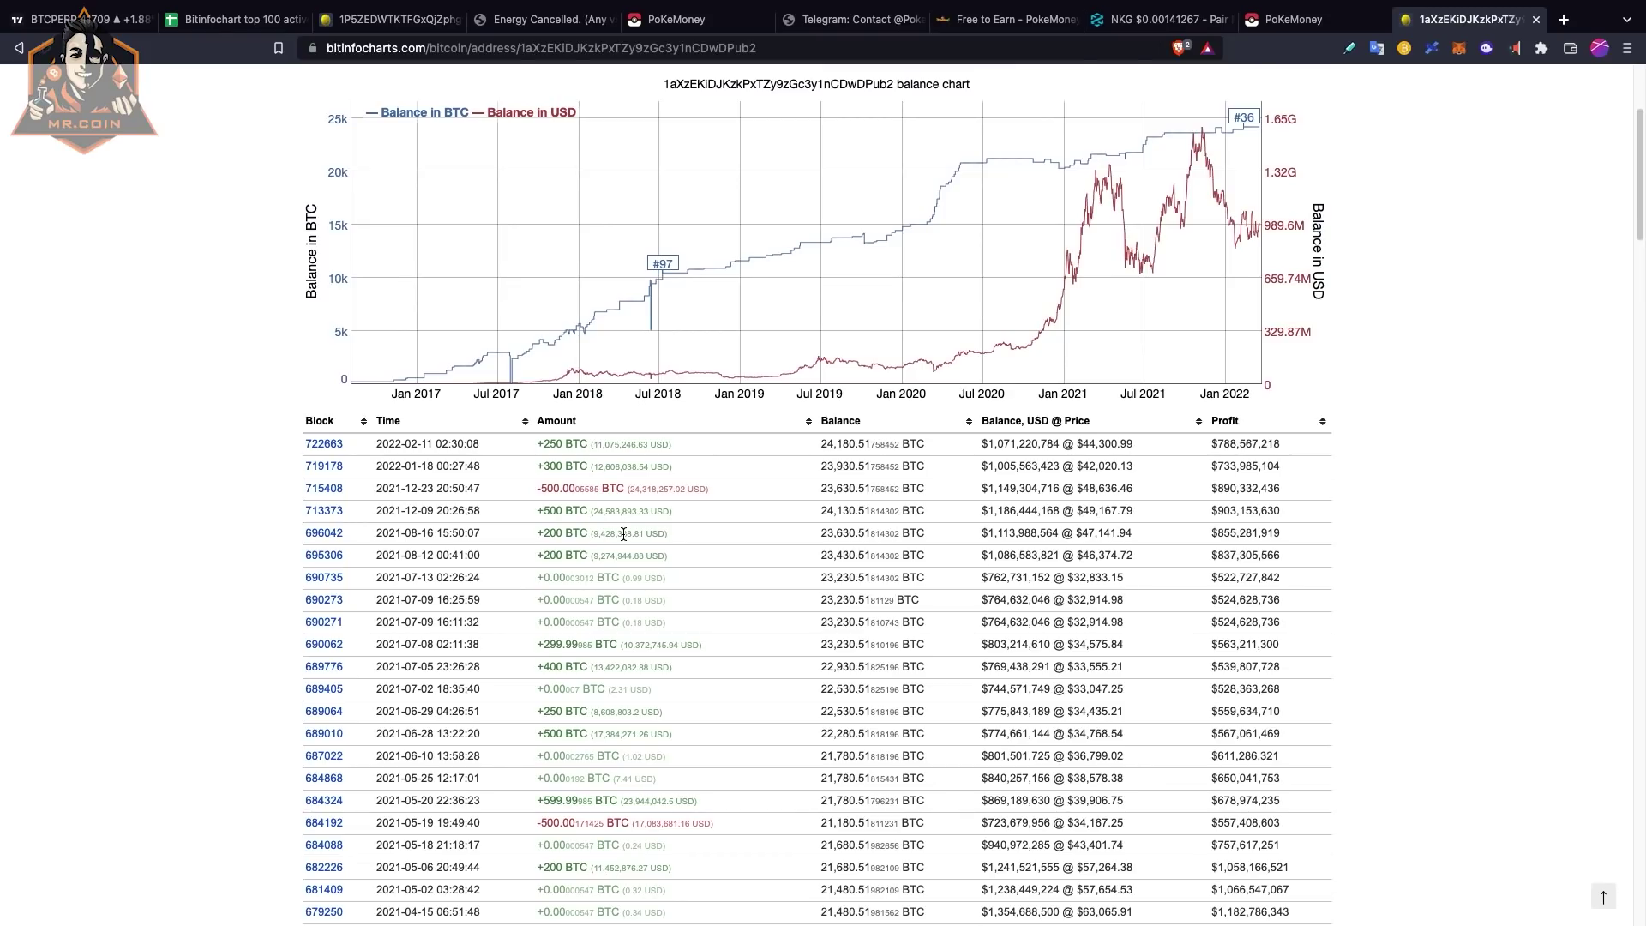
scroll(620, 537, down, 6)
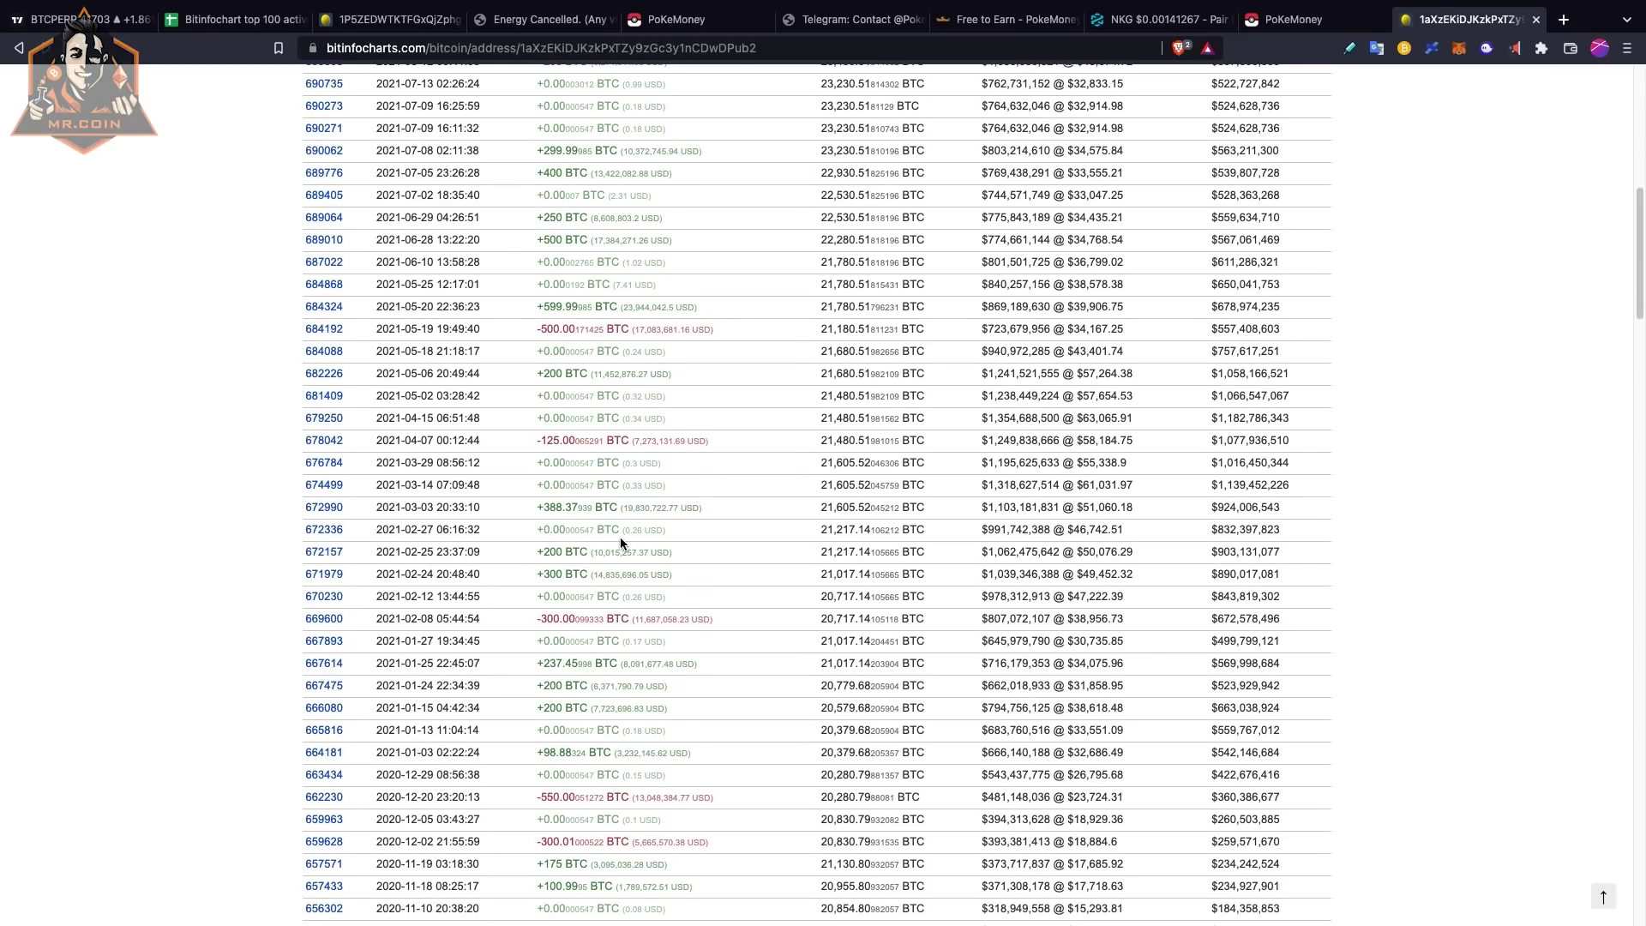
scroll(620, 540, down, 4)
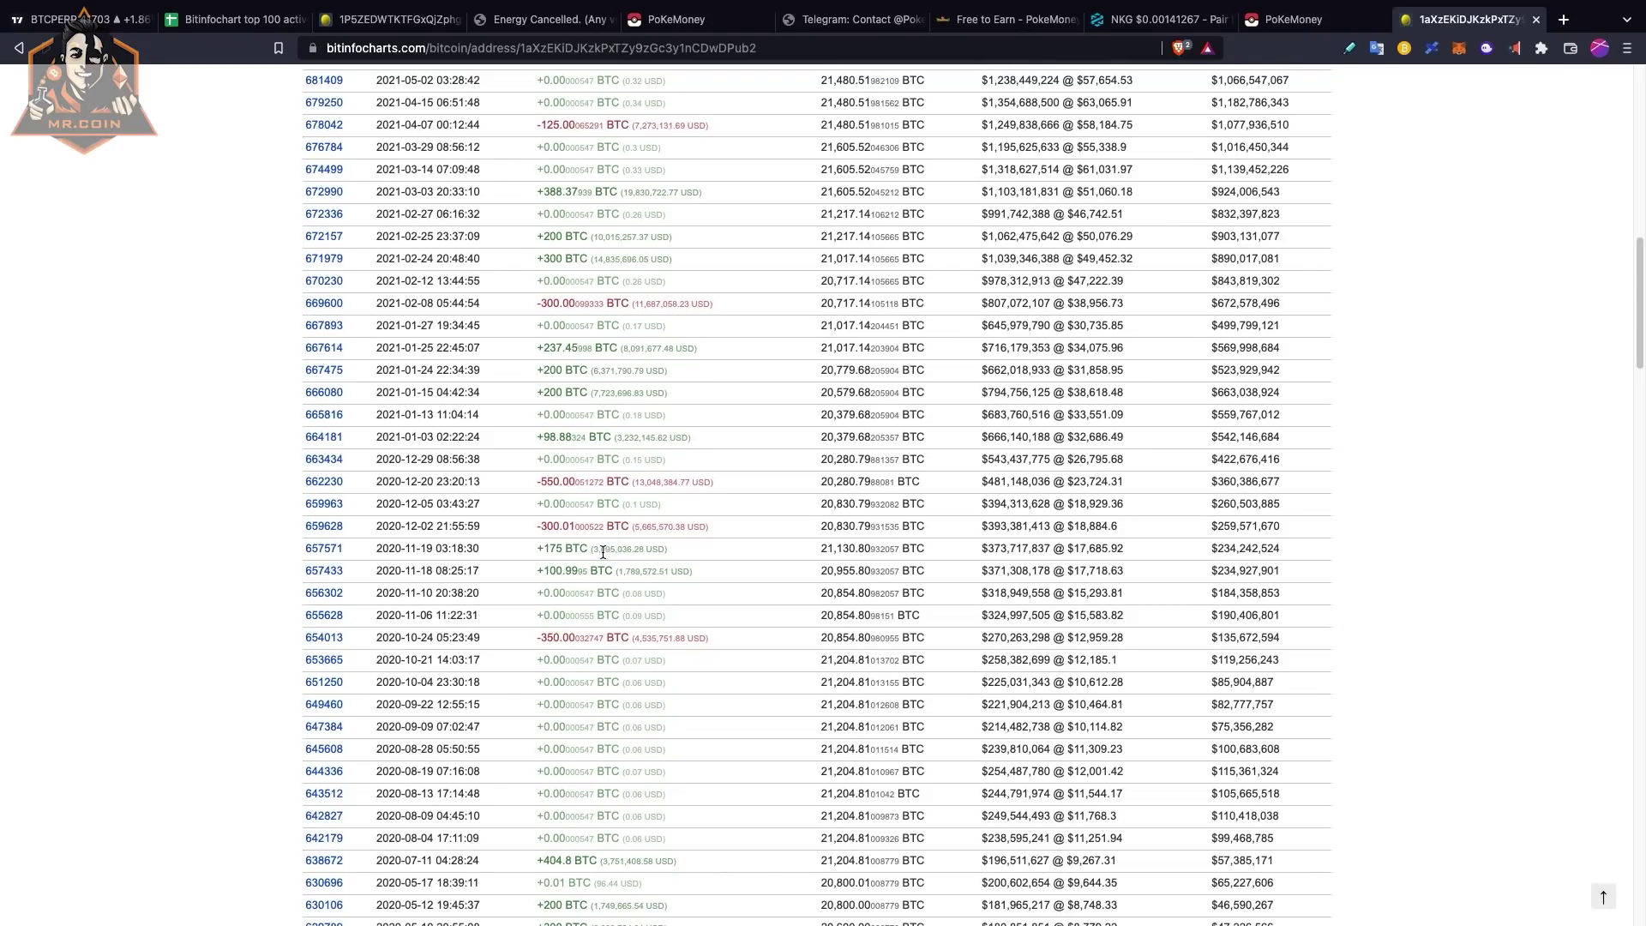
scroll(601, 570, down, 2)
scroll(595, 590, down, 20)
scroll(595, 590, up, 20)
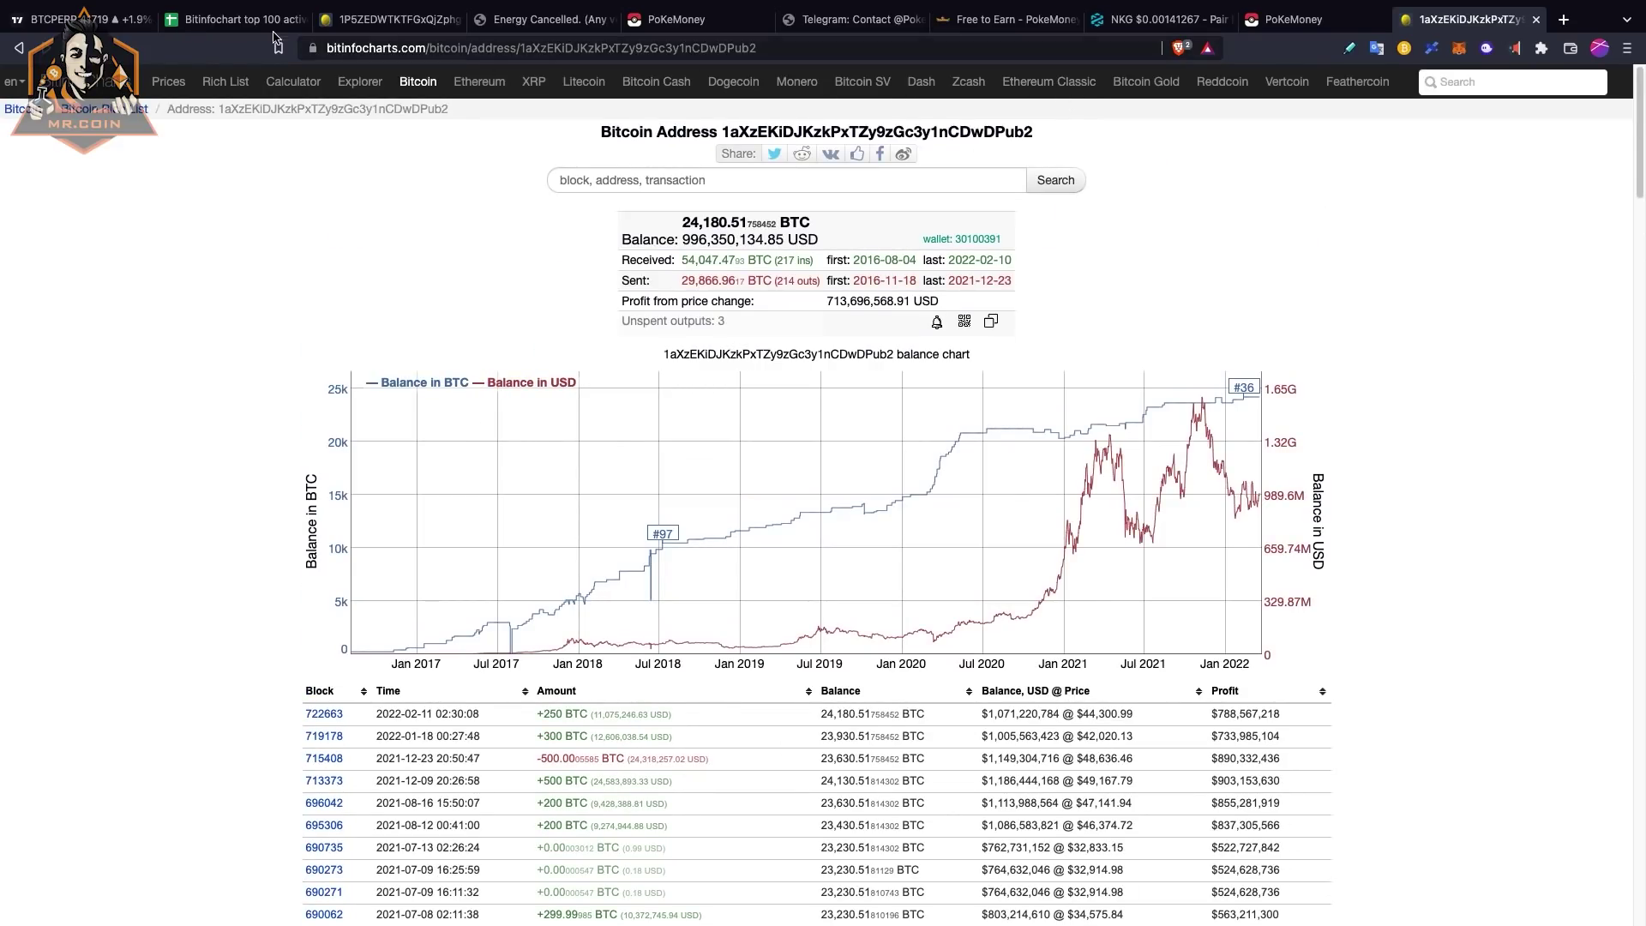
Go back to the whales analysis spreadsheet and select the rank 3 wallet's behaviour notes
click(257, 19)
click(419, 332)
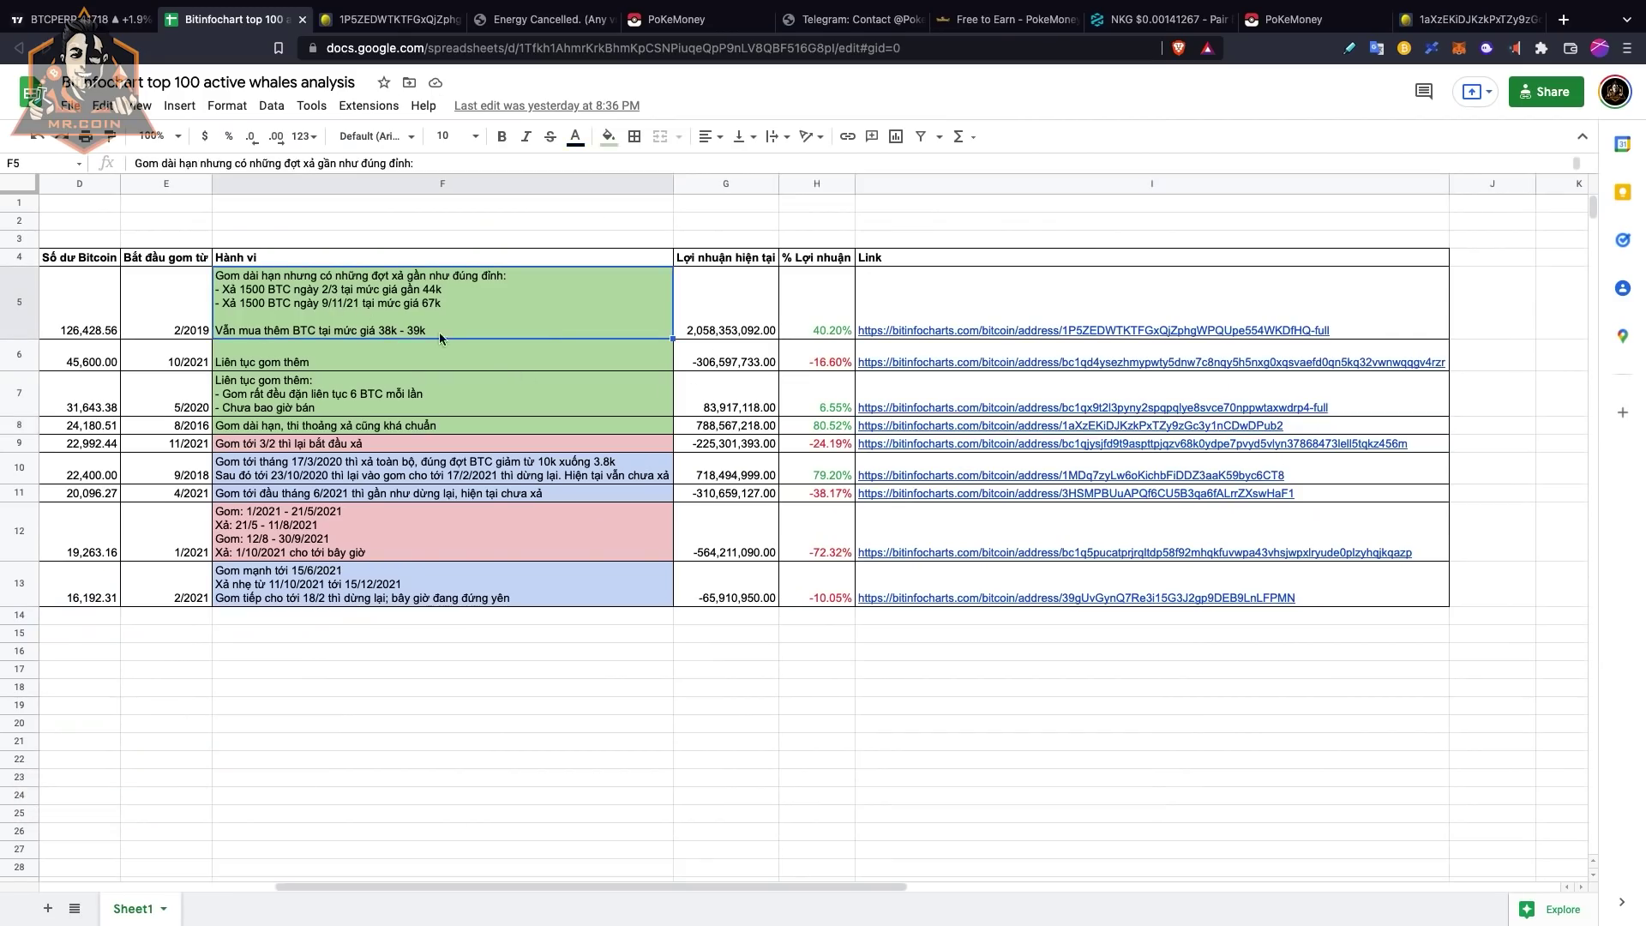
Review the rank 3 wallet's row, checking its Bitinfocharts rank, address, balance, accumulation start date and behaviour notes
key(Left)
key(Left)
key(Left)
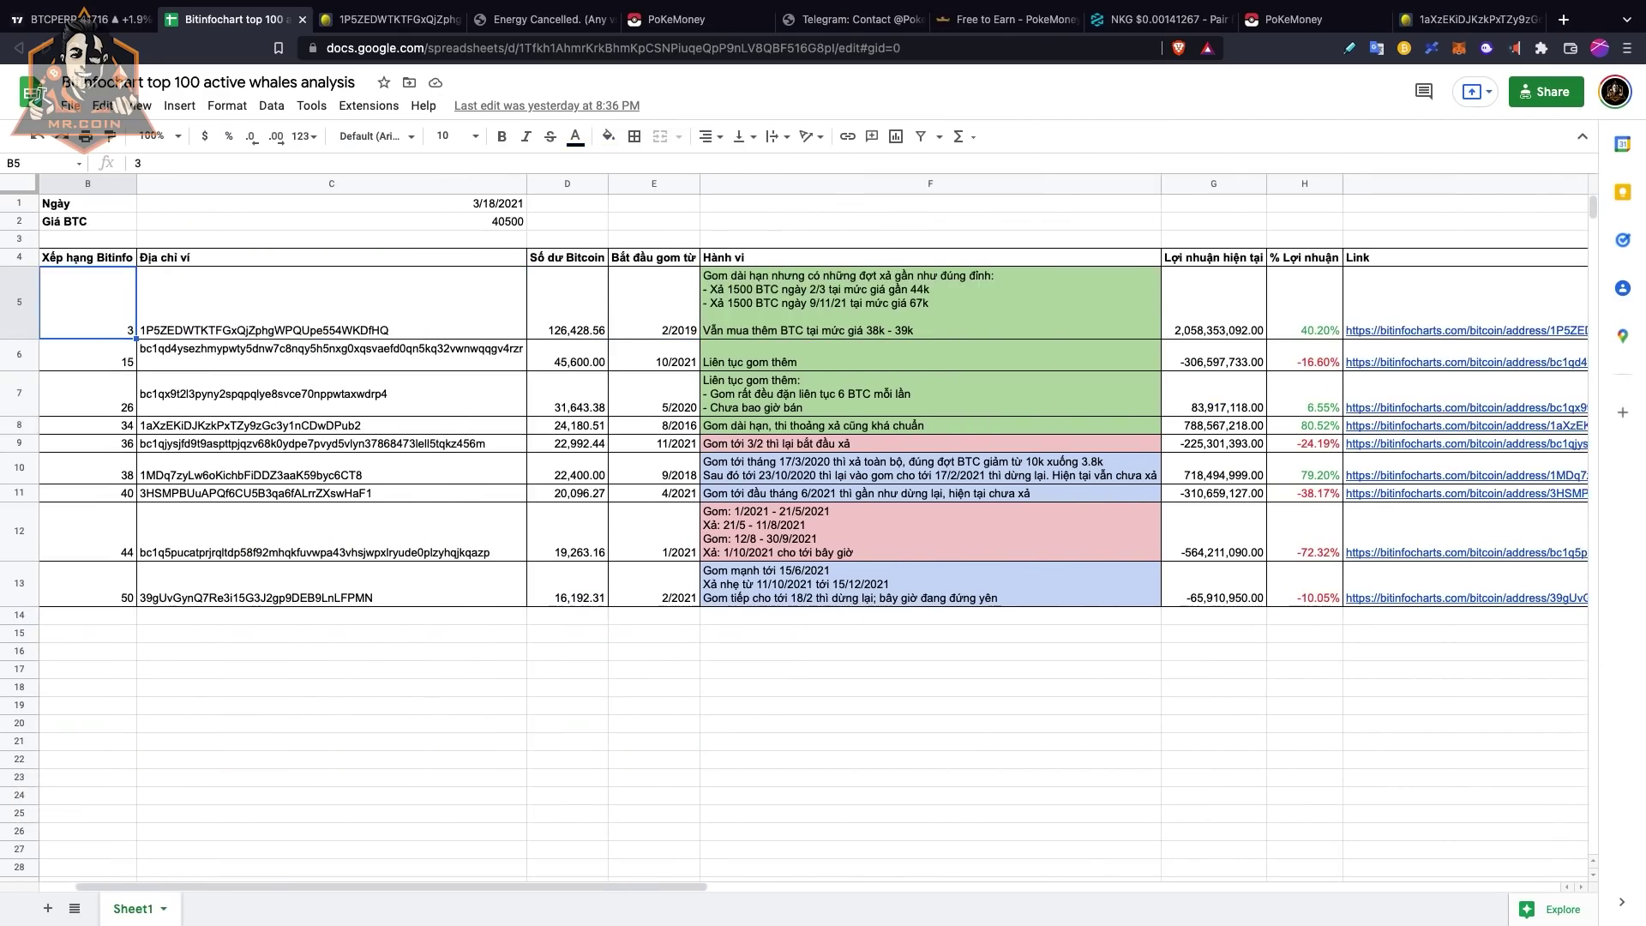
key(Right)
key(Right)
key(Right)
key(Right)
key(Right)
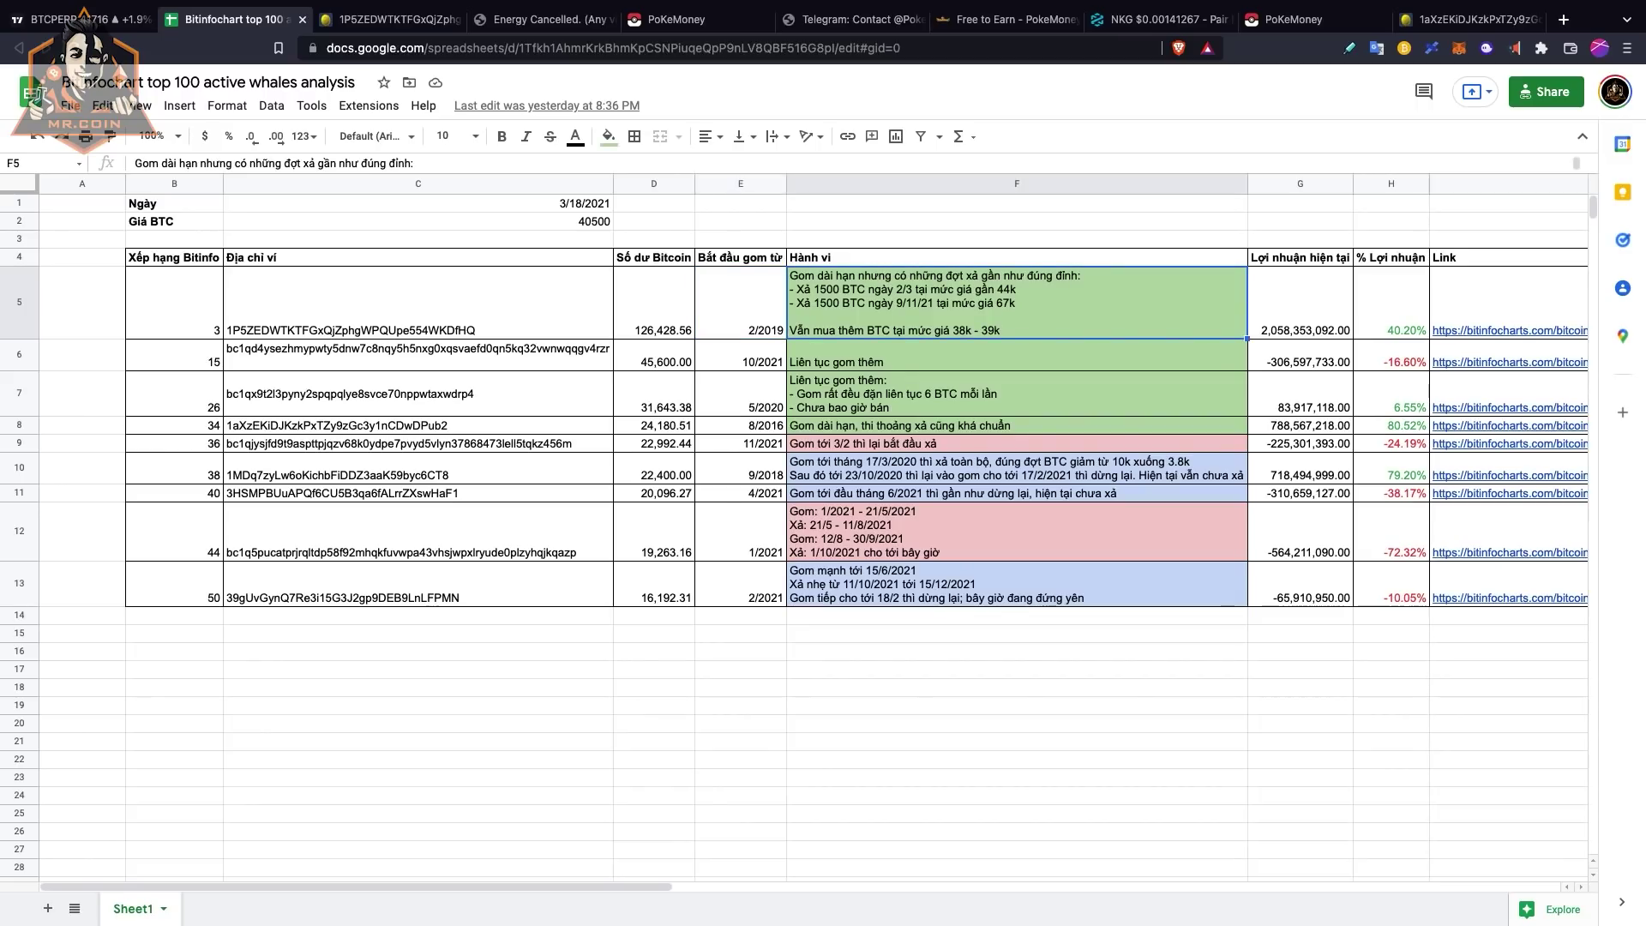
Go to the rank 36 wallet in row 9 and review its row from profit percentage back to its rank
scroll(814, 514, right, 5)
key(Down)
key(Down)
key(Down)
key(Down)
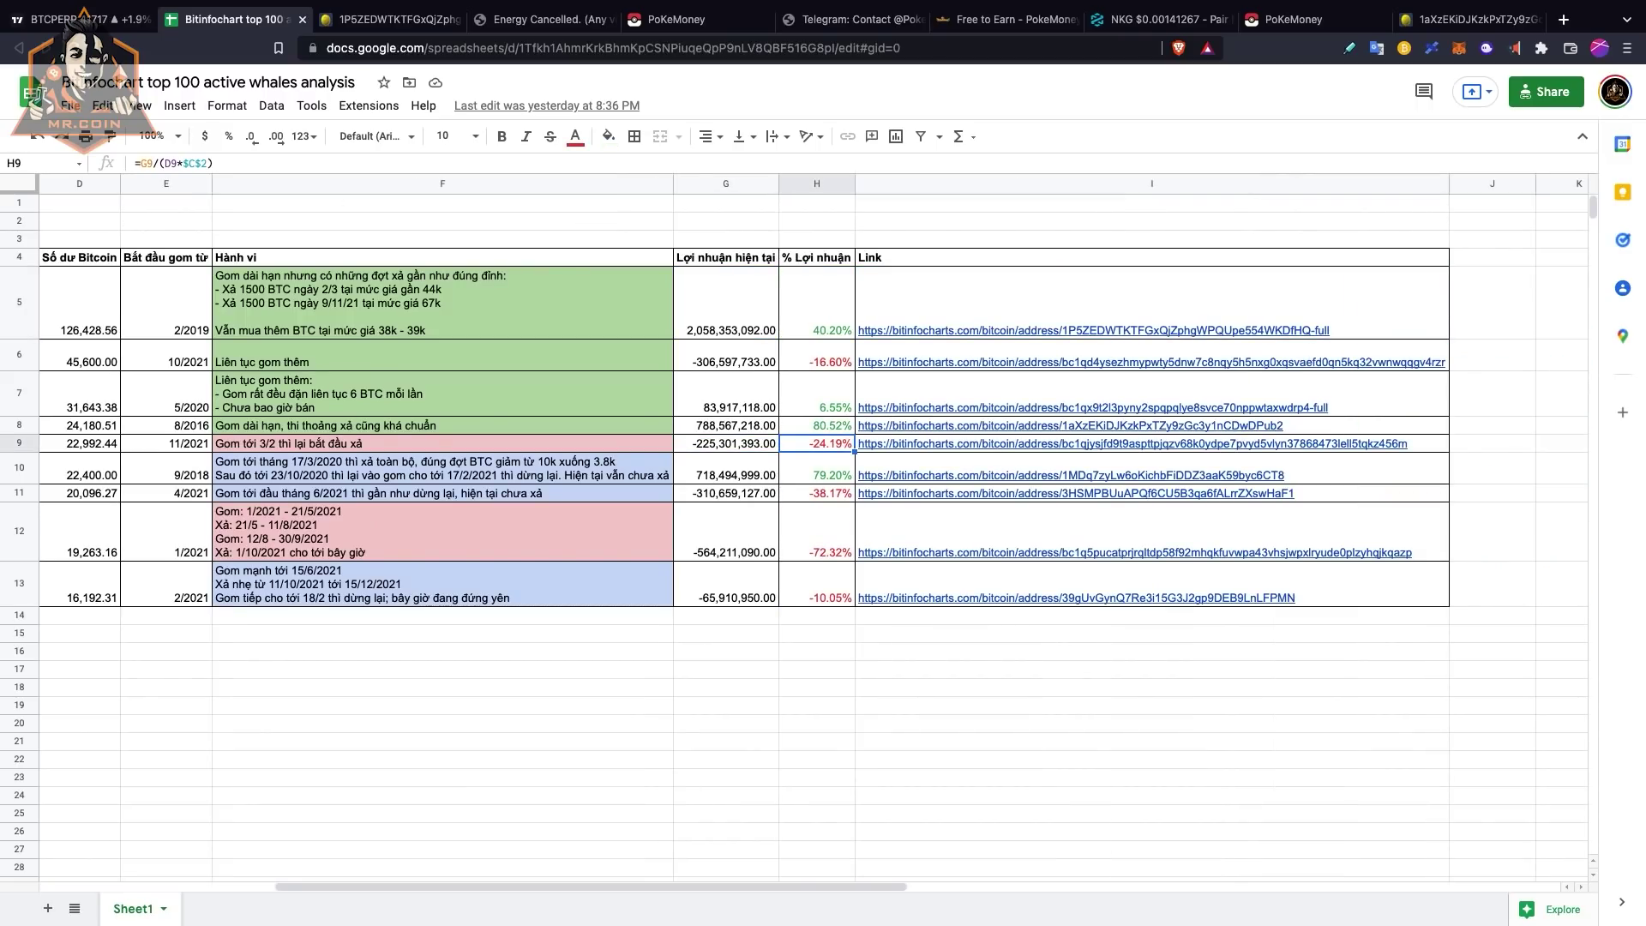
key(Left)
key(Left)
key(Left)
key(Left)
key(Left)
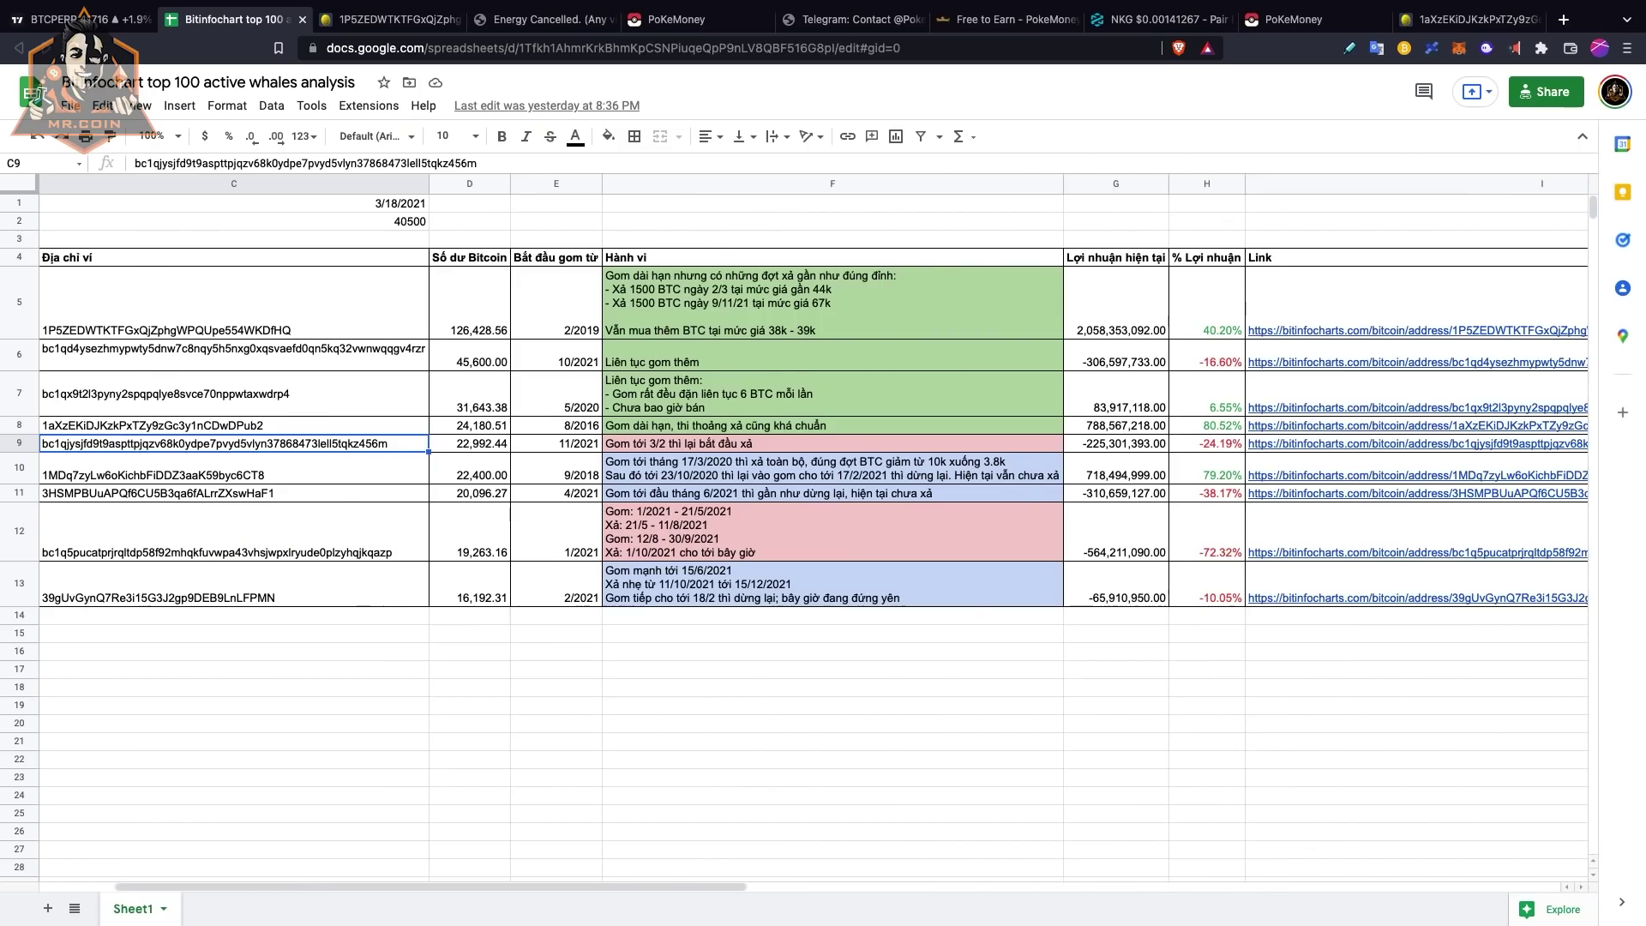
key(Left)
Check the rank 36 wallet's accumulation start date, behaviour note, current profit and profit percentage
click(741, 443)
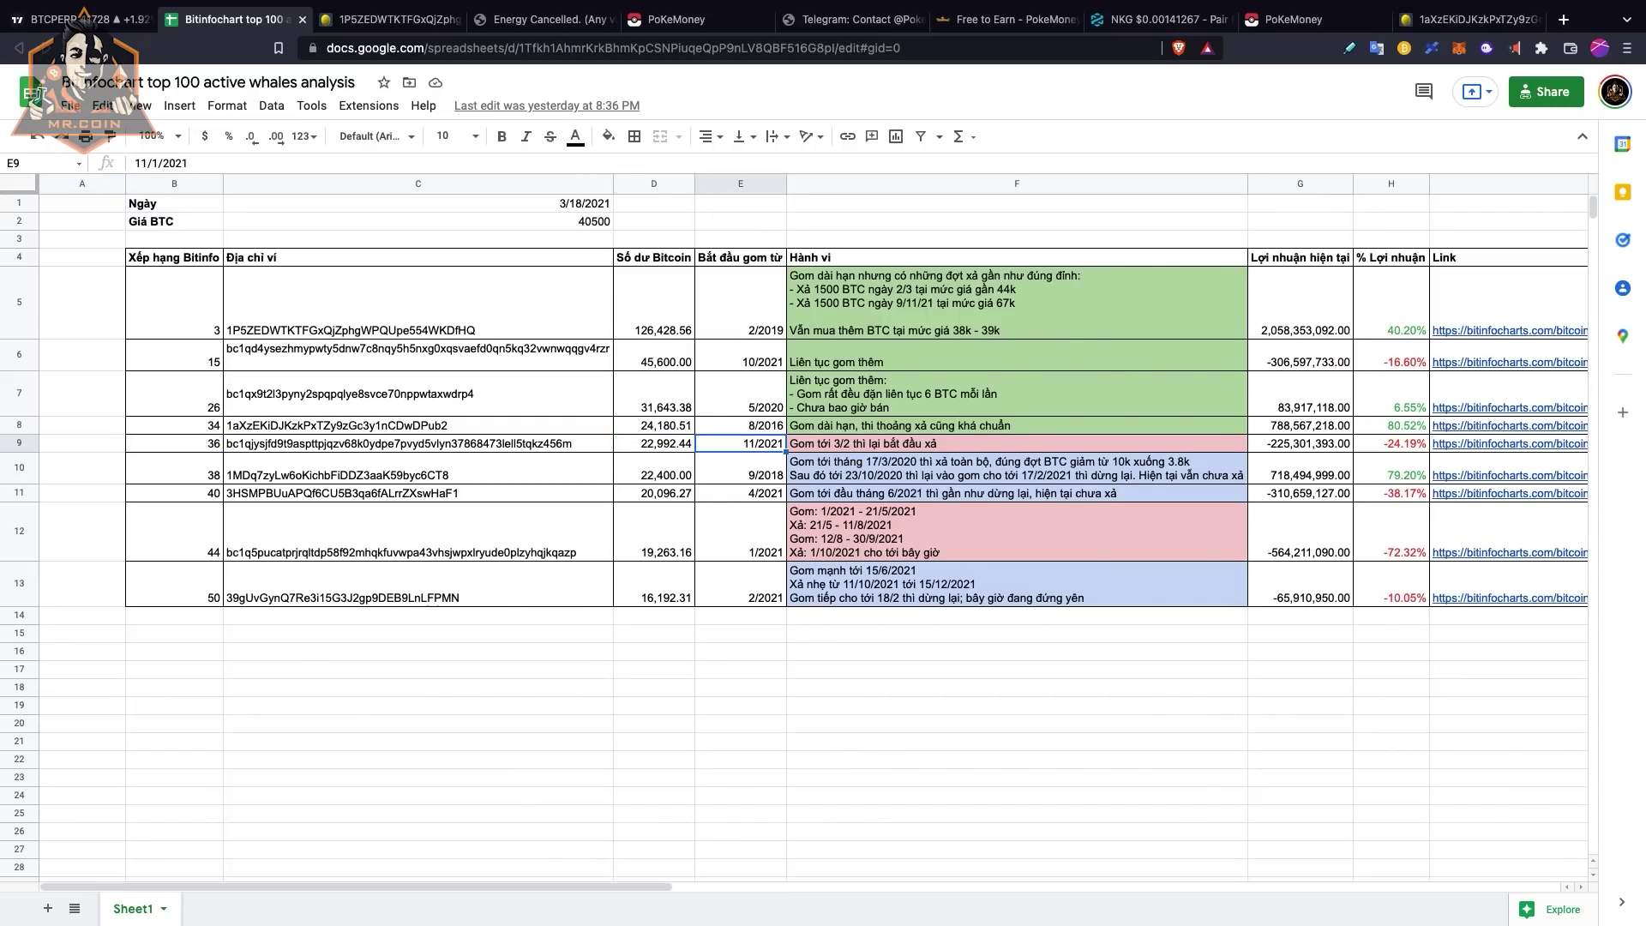
key(Right)
key(Right)
key(Right)
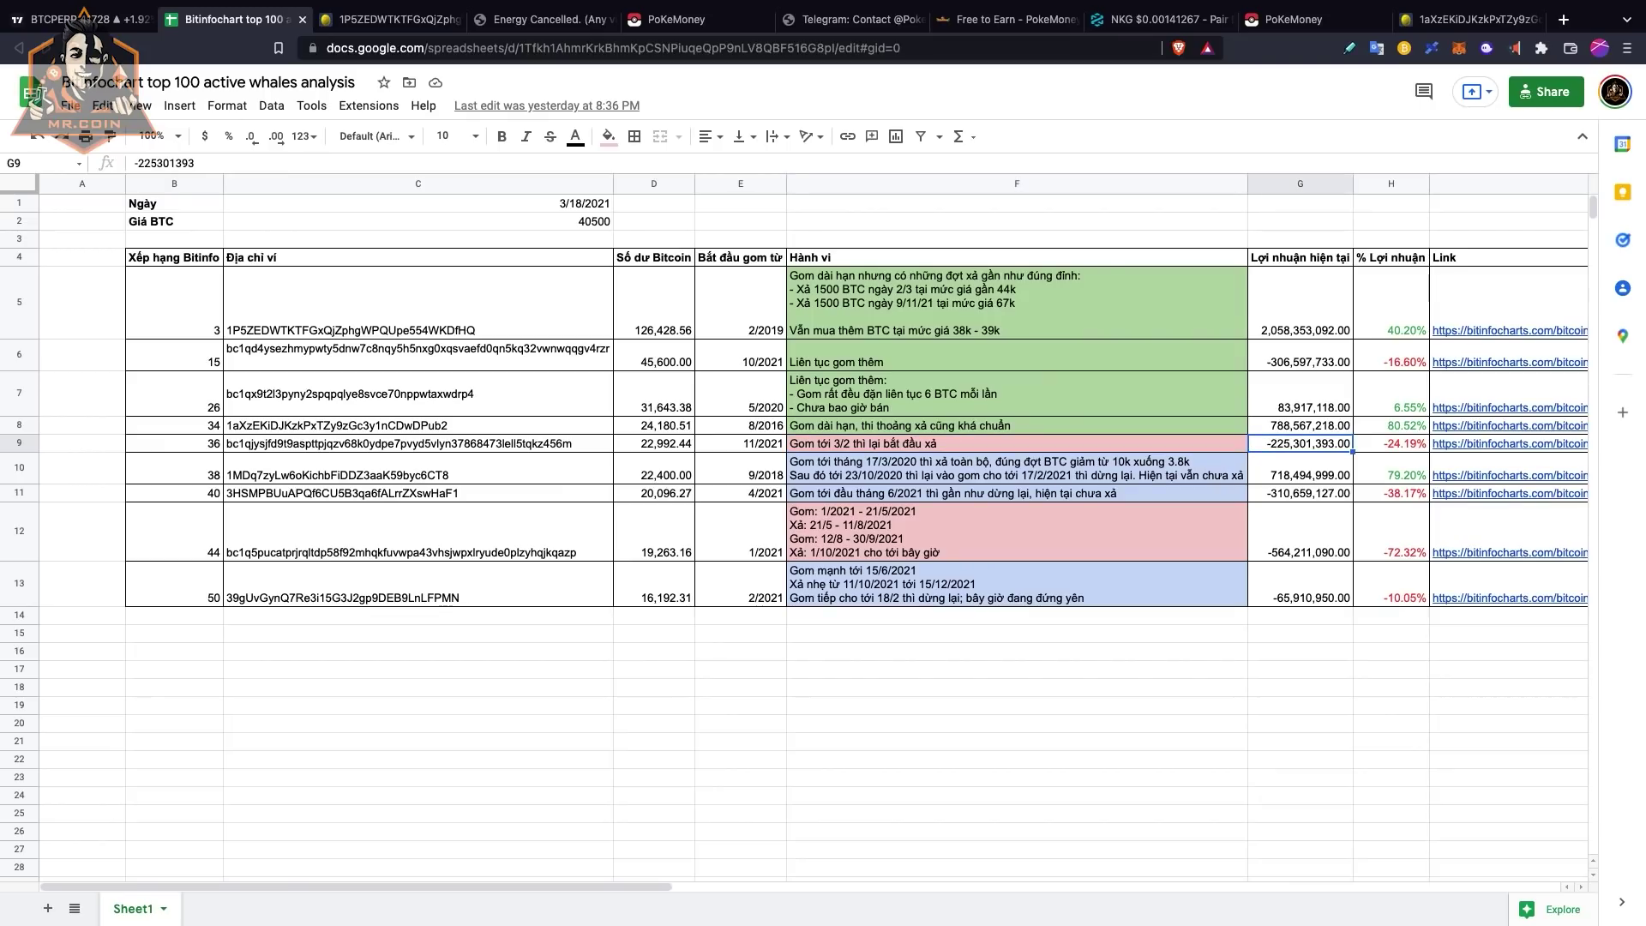
scroll(814, 514, right, 5)
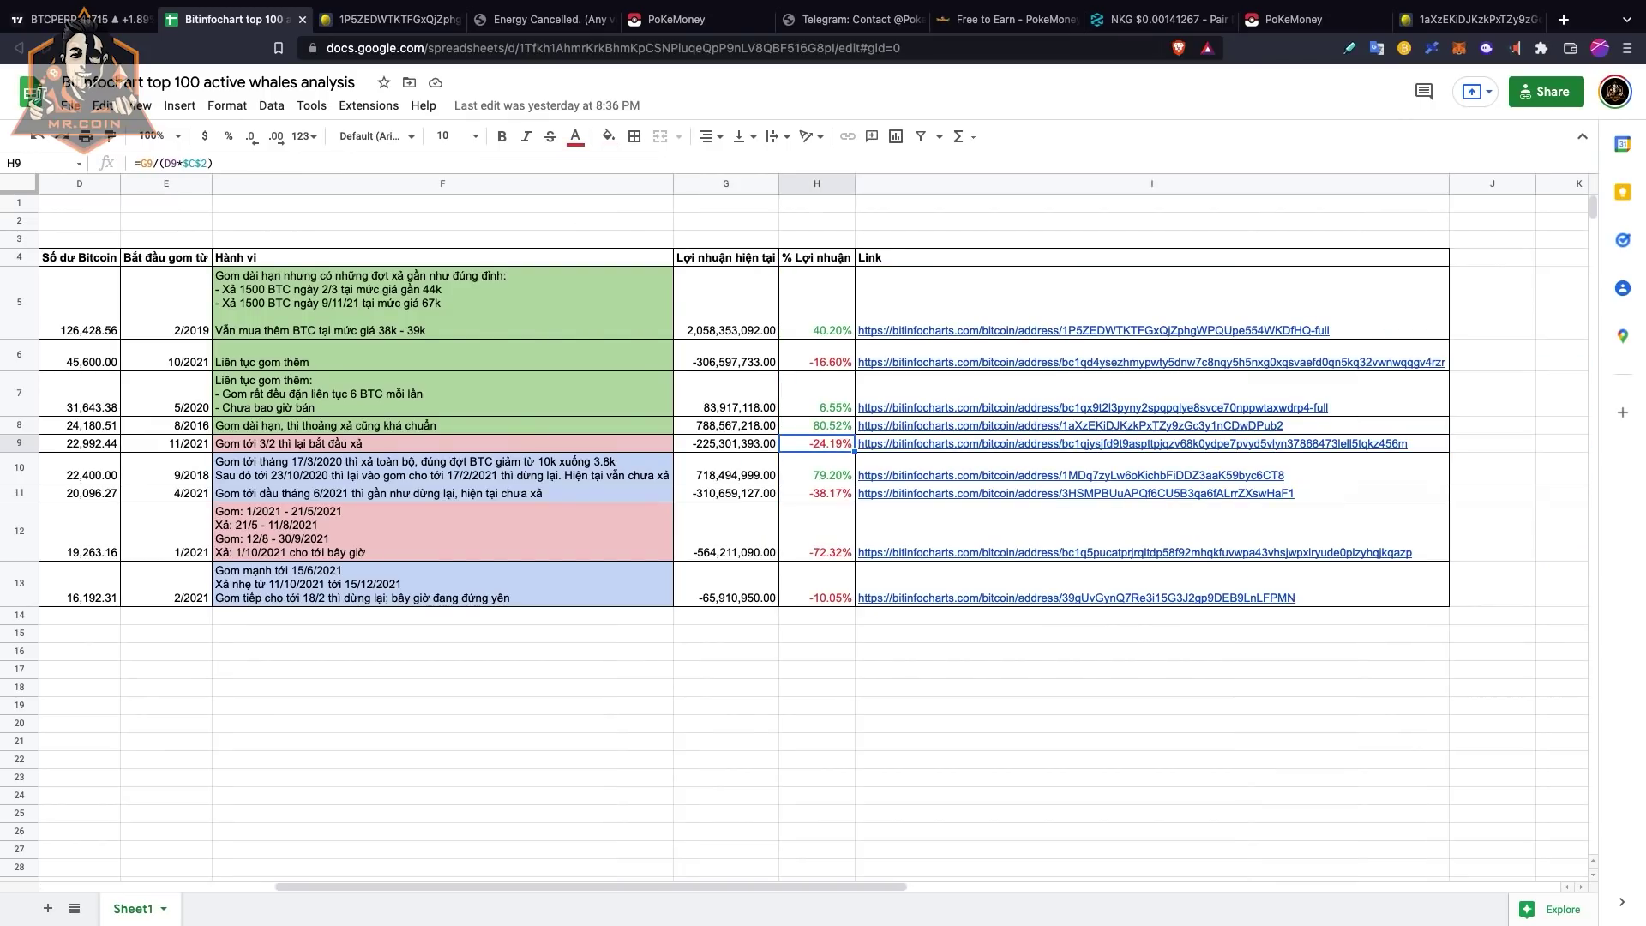
Go to the rank 44 wallet in row 12 and examine its address, accumulation start date and buying and selling periods
key(Down)
key(Left)
key(Down)
key(Left)
key(Down)
key(Left)
key(Left)
key(Left)
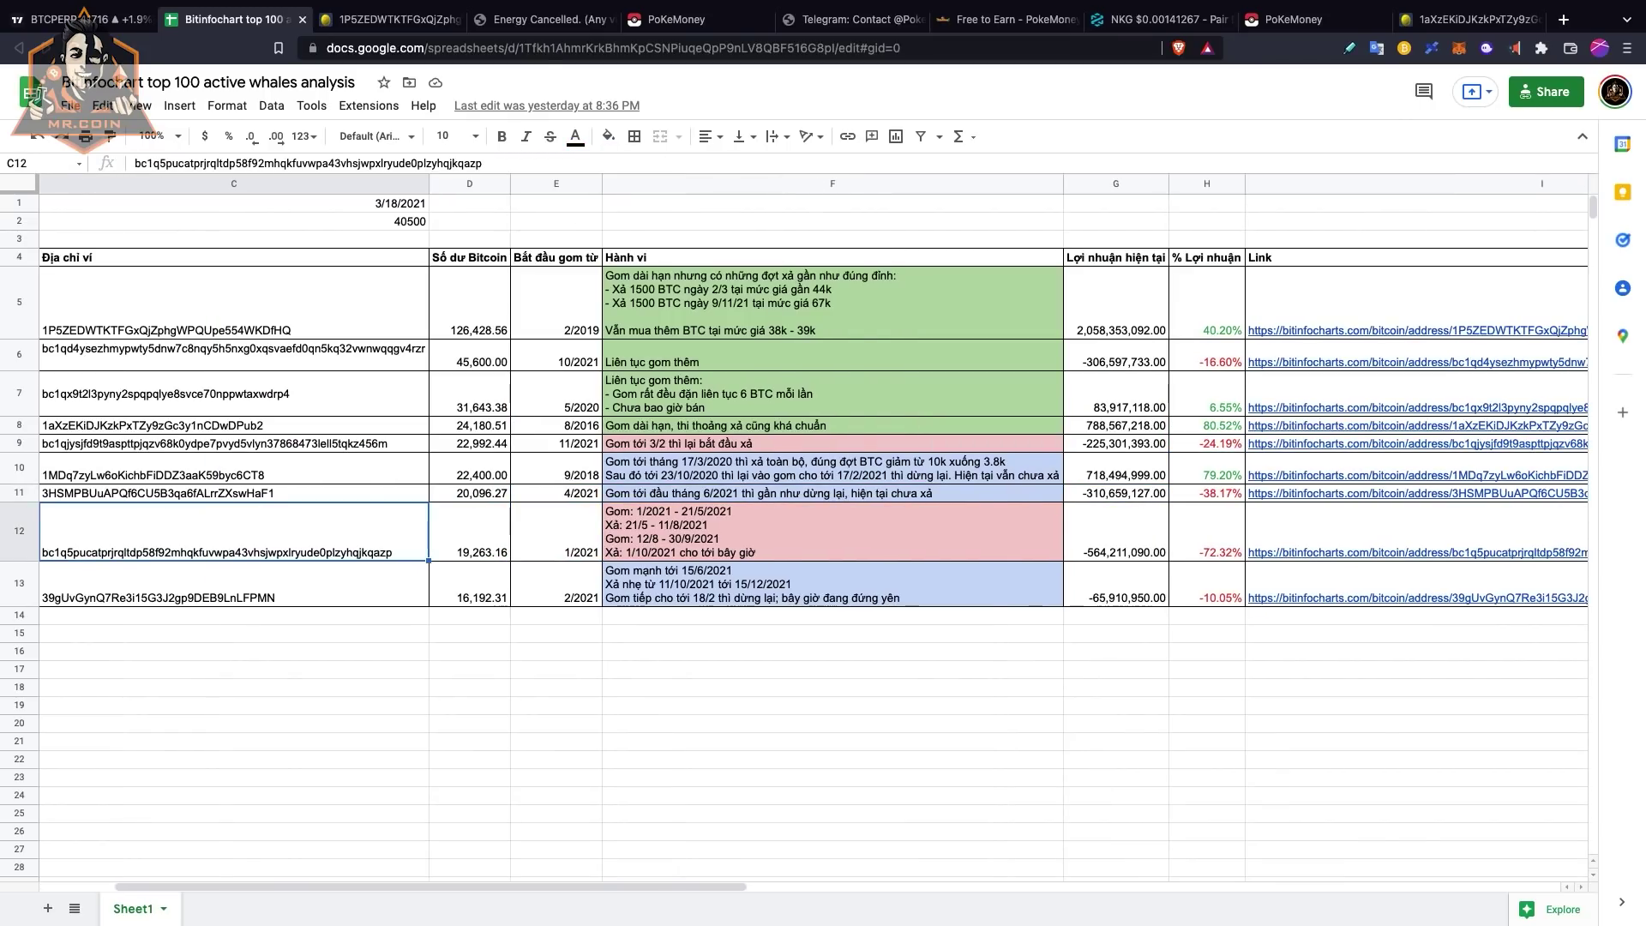
key(Left)
key(Right)
key(Right)
key(Right)
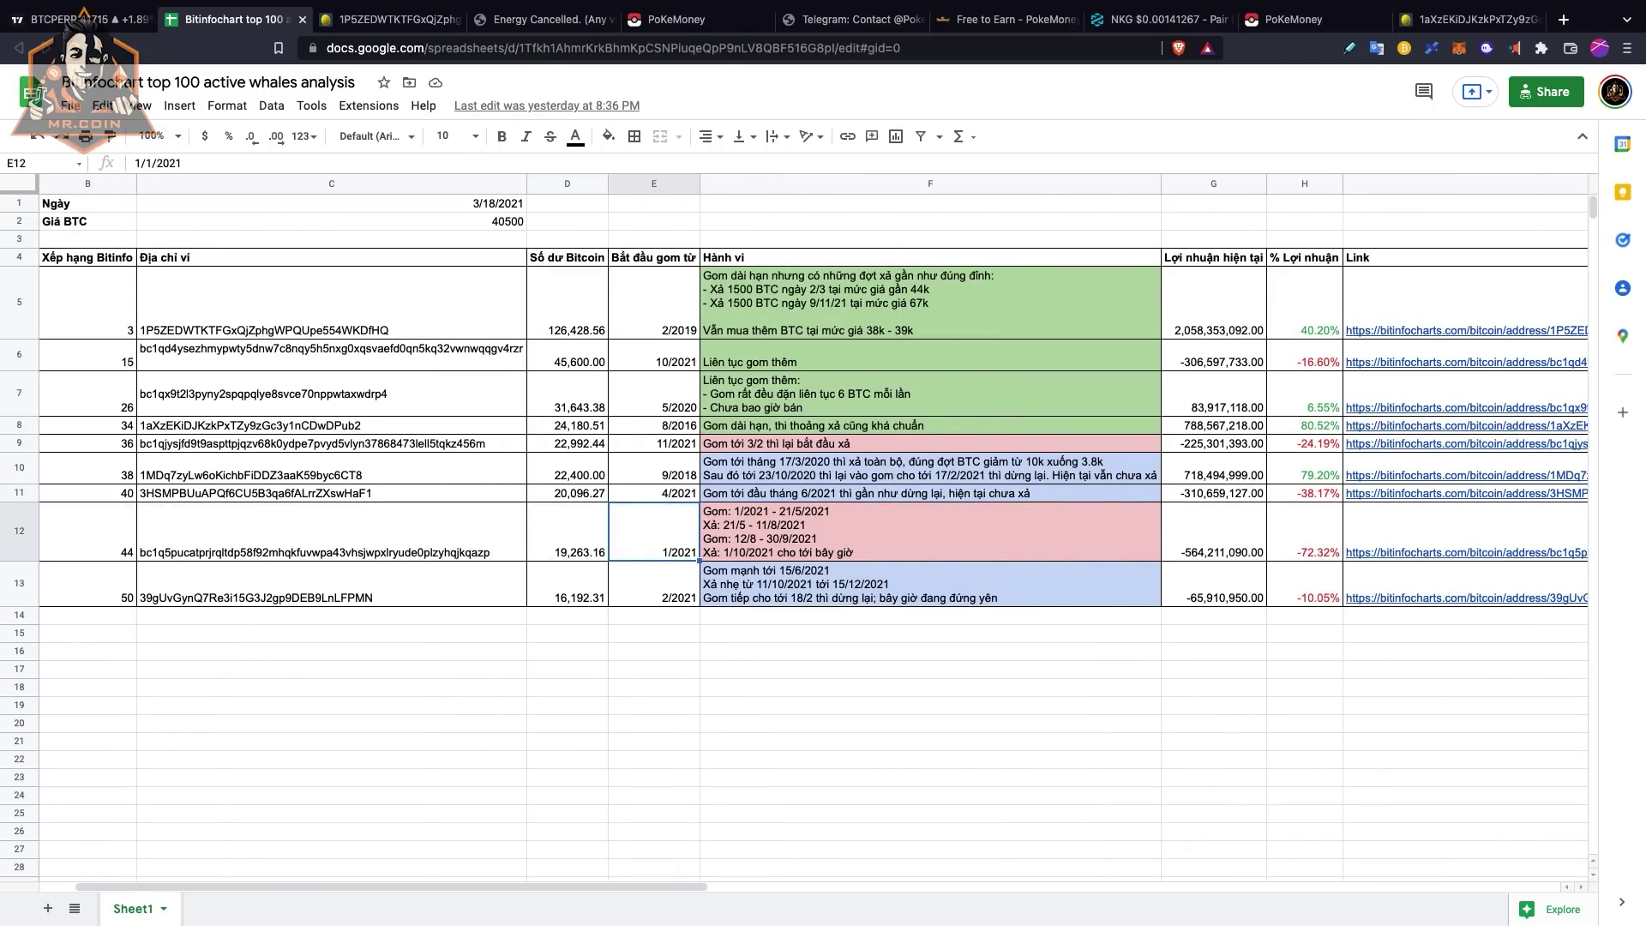
key(Right)
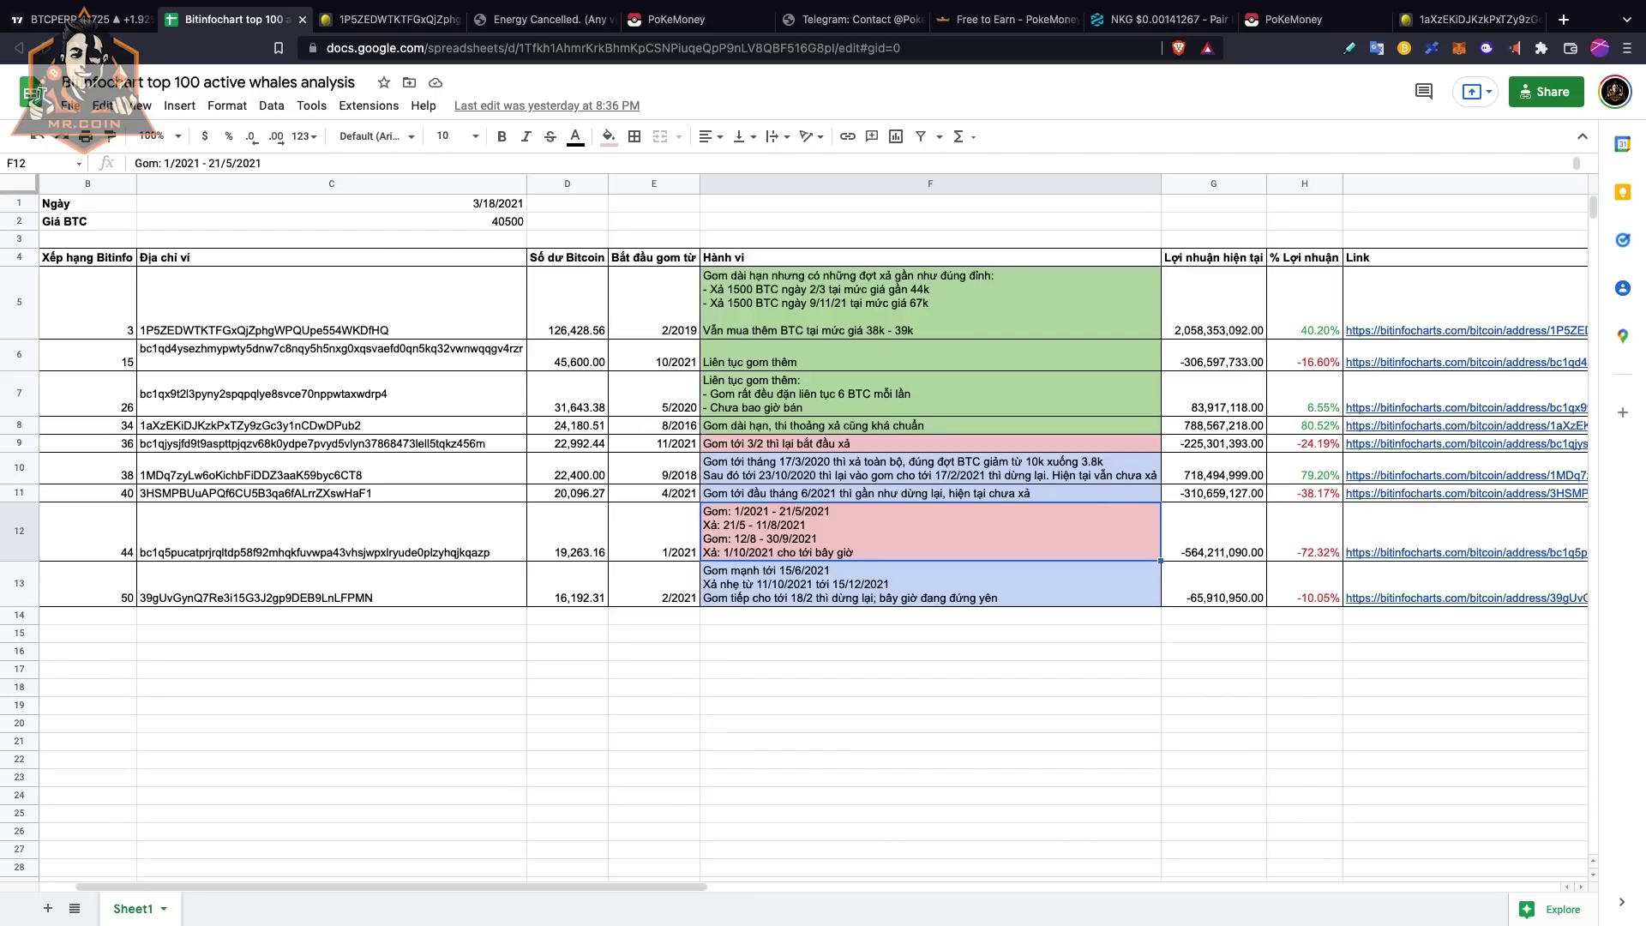
Check the rank 44 wallet's current profit and profit percentage, returning to the start of row 12
key(Right)
key(Right)
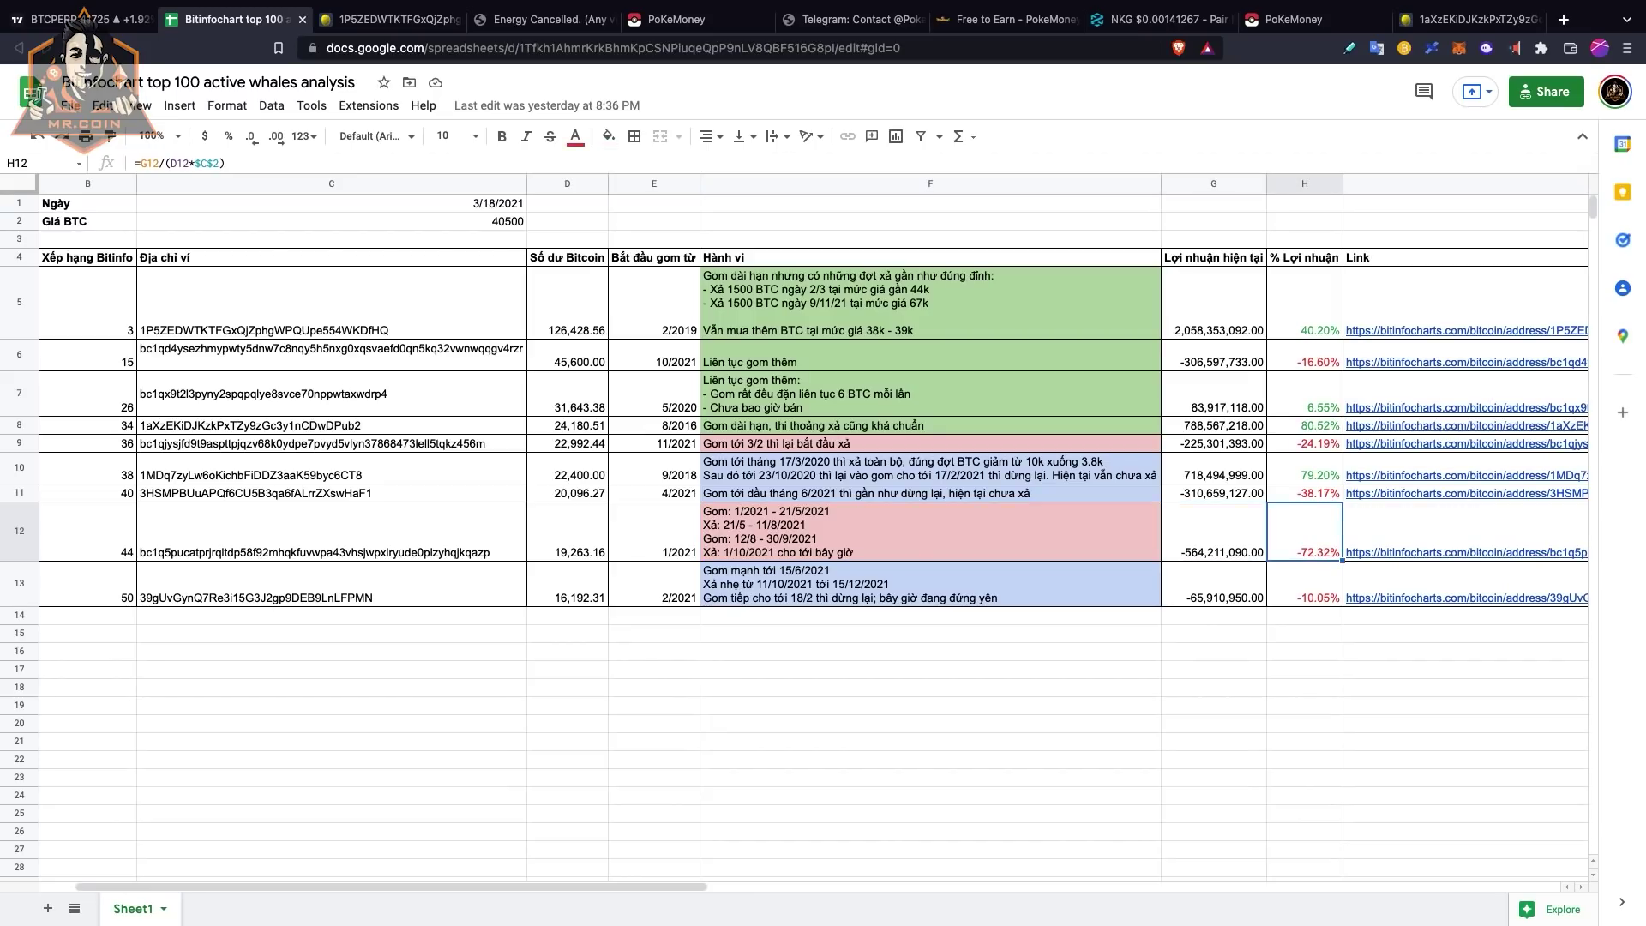
key(Left)
key(Left)
key(Left)
key(Left)
key(Left)
key(Left)
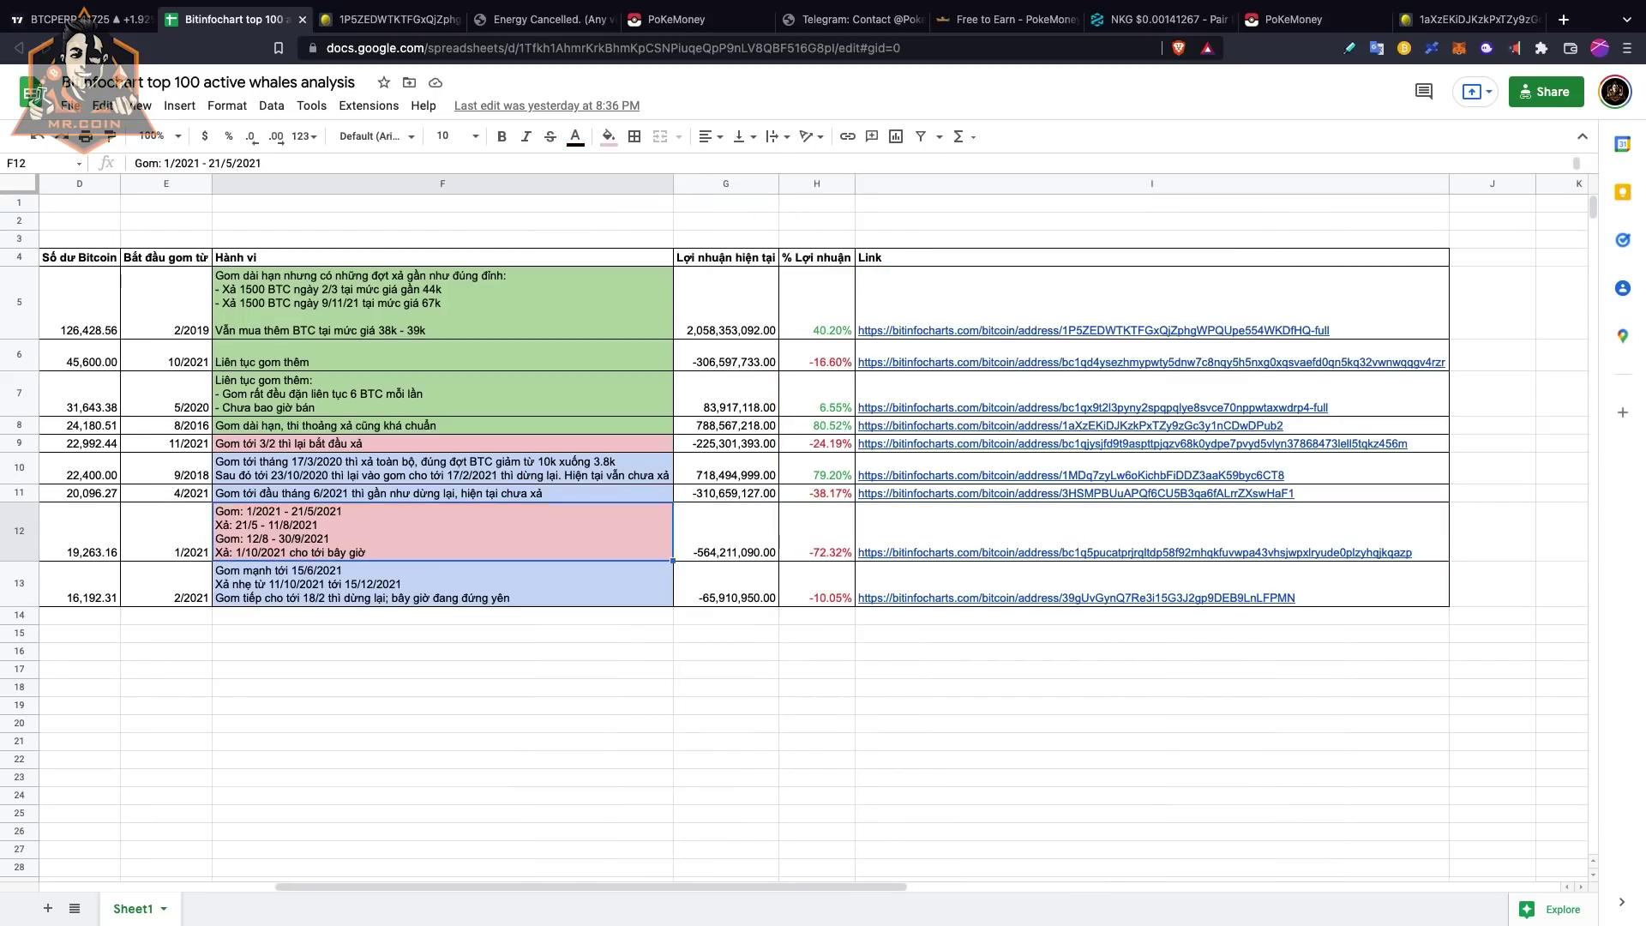
key(Left)
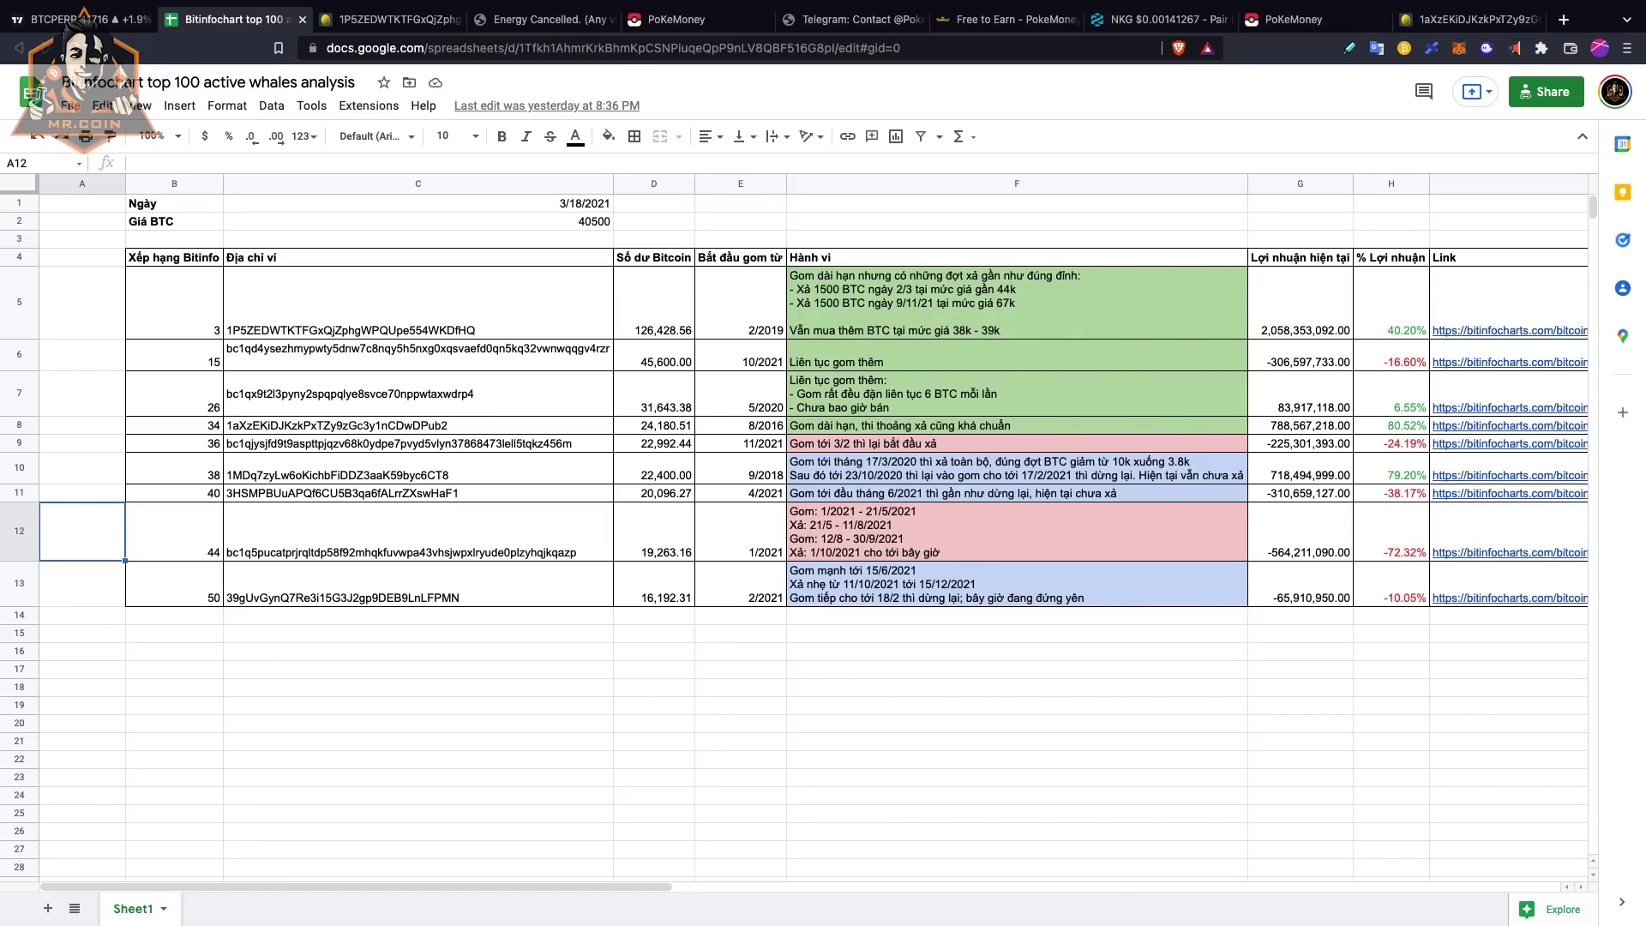
Switch from the spreadsheet back to the presentation slide about the big whale wallets
key(ctrl+Up)
click(972, 73)
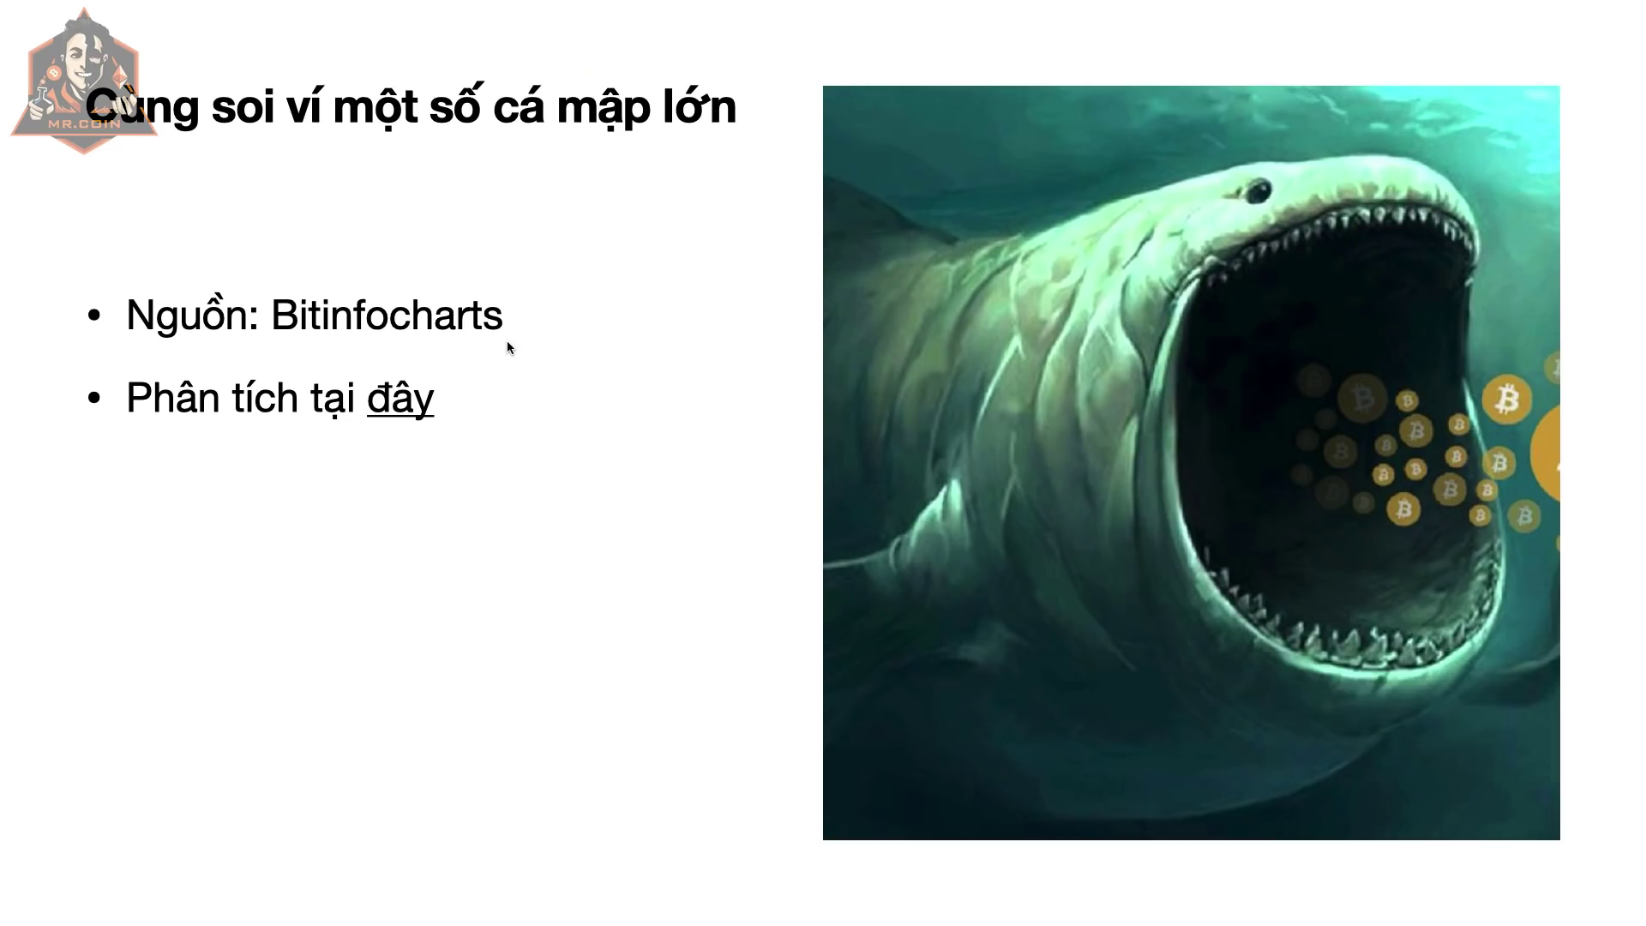